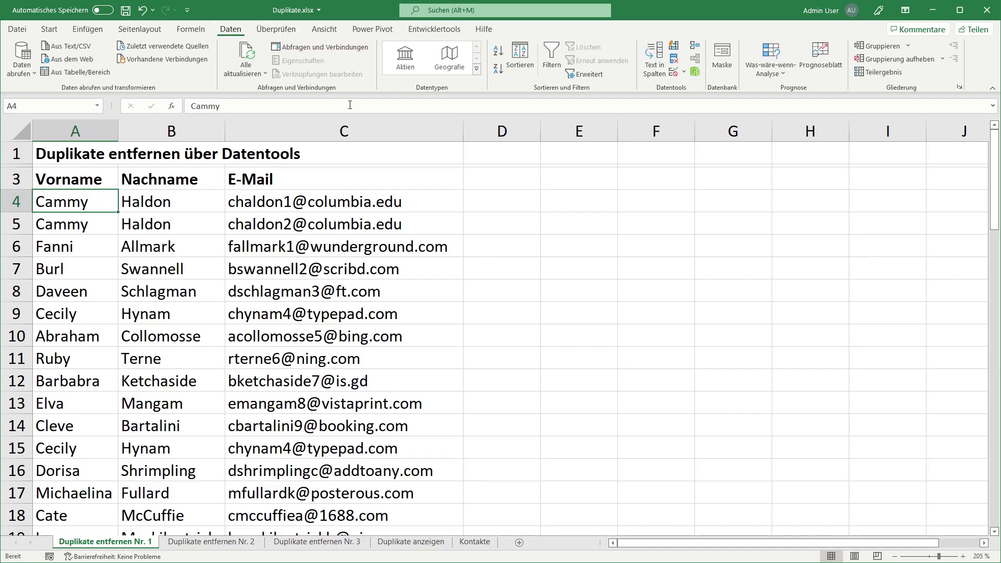
Step: Remove duplicates compared across Vorname, Nachname and E-Mail with headers kept, leaving 51 unique contacts
{"action": "left_click", "coordinate": [678, 55]}
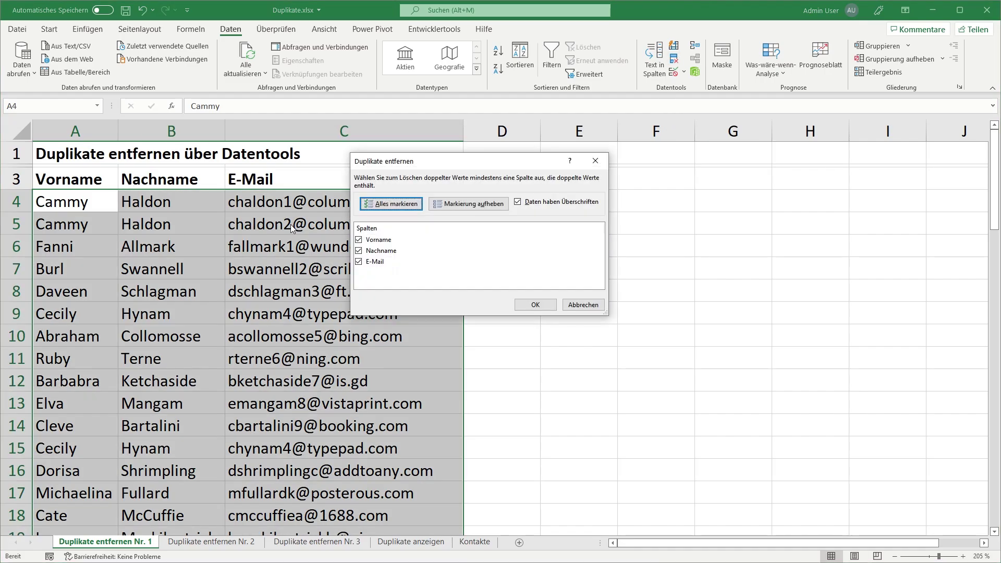
{"action": "left_click", "coordinate": [561, 204]}
{"action": "left_click", "coordinate": [561, 201]}
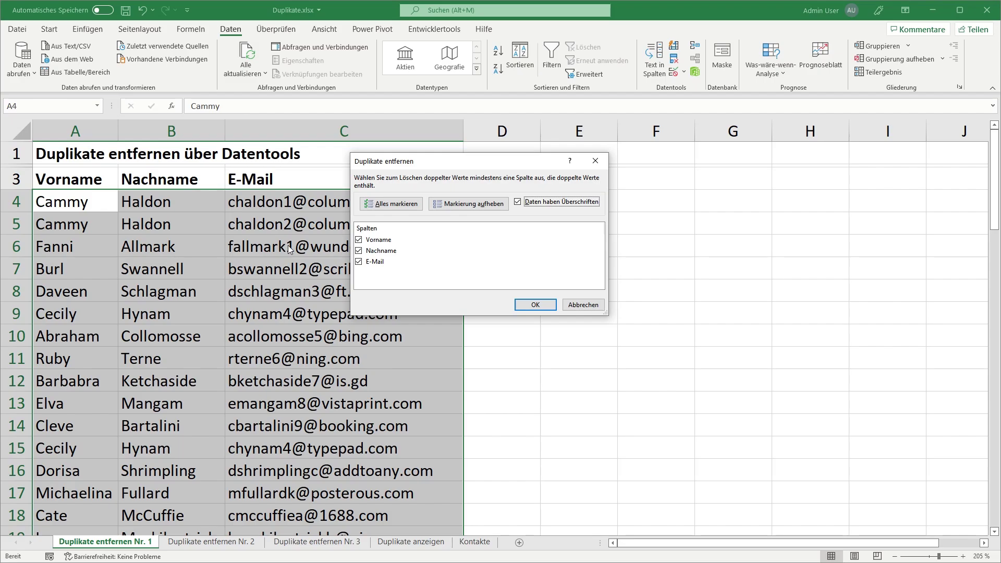
{"action": "left_click", "coordinate": [536, 305]}
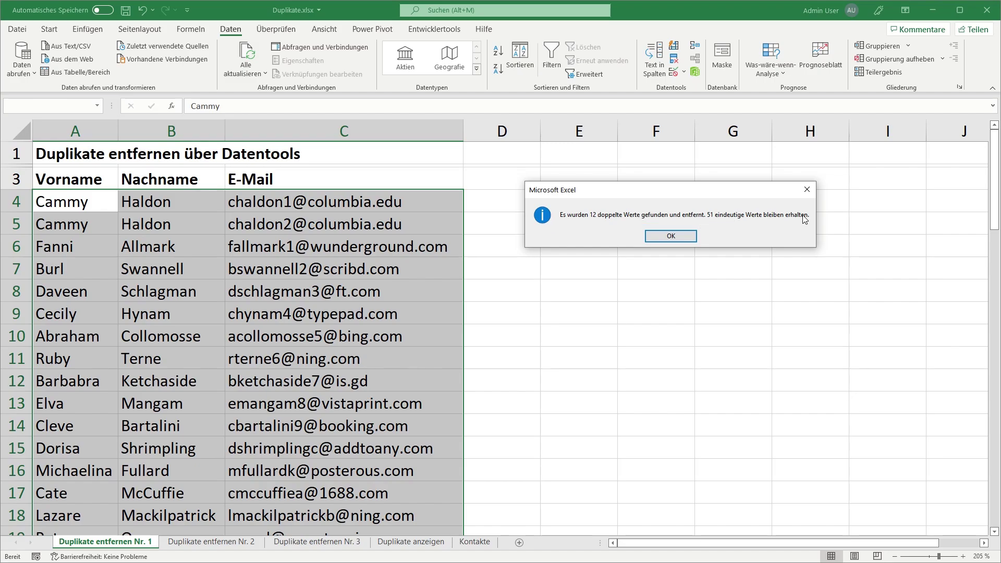
{"action": "left_click", "coordinate": [672, 236]}
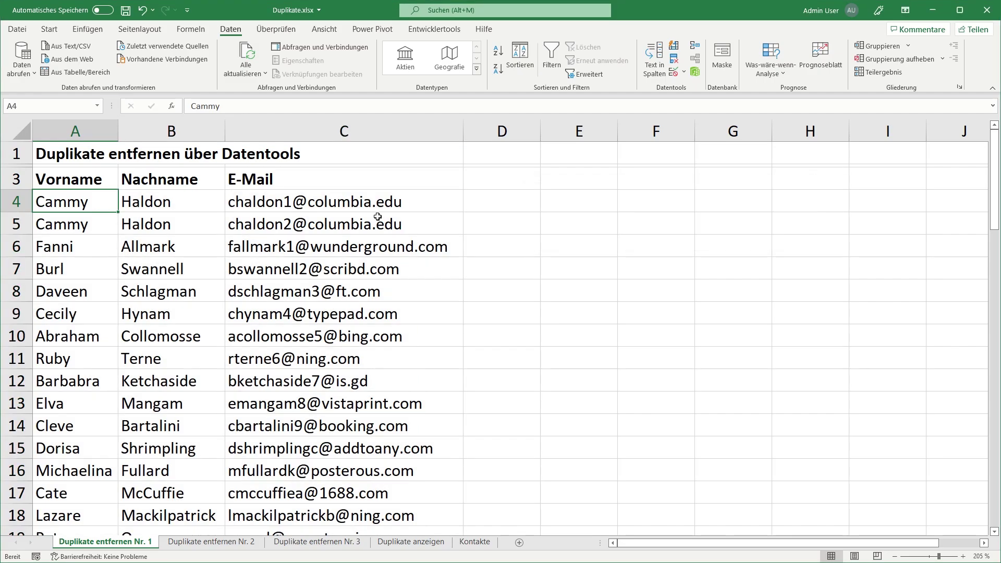
{"action": "left_click_drag", "start_coordinate": [92, 207], "coordinate": [310, 223]}
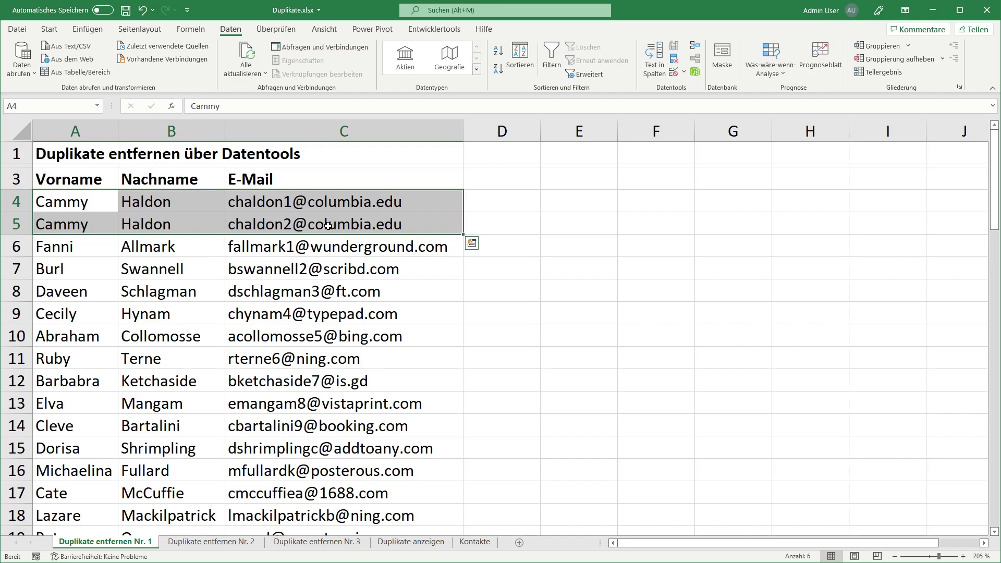
{"action": "left_click", "coordinate": [292, 203]}
{"action": "left_click", "coordinate": [312, 226]}
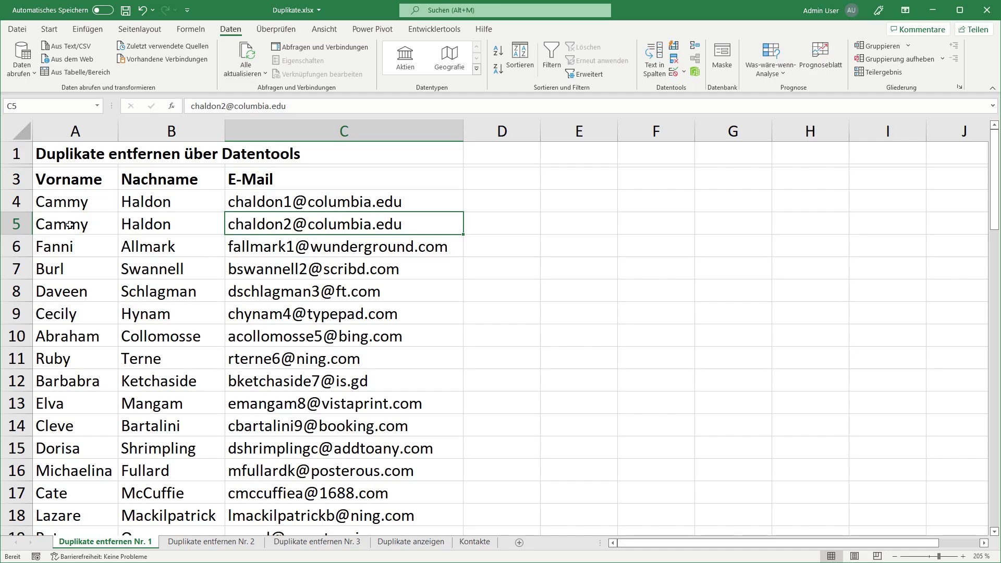
{"action": "left_click_drag", "start_coordinate": [69, 226], "coordinate": [254, 223]}
{"action": "left_click_drag", "start_coordinate": [92, 205], "coordinate": [313, 205]}
{"action": "left_click", "coordinate": [299, 215]}
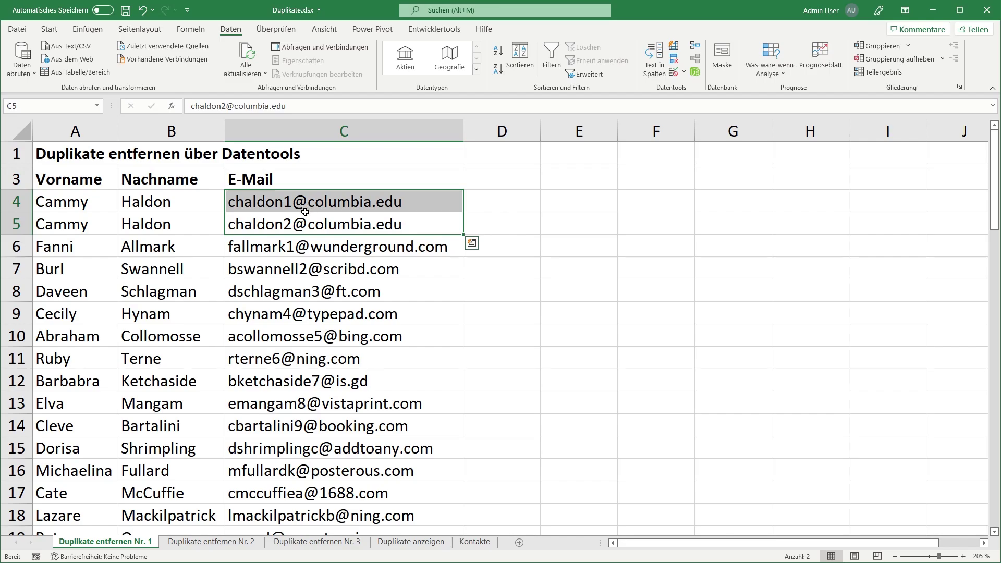
{"action": "left_click", "coordinate": [155, 220]}
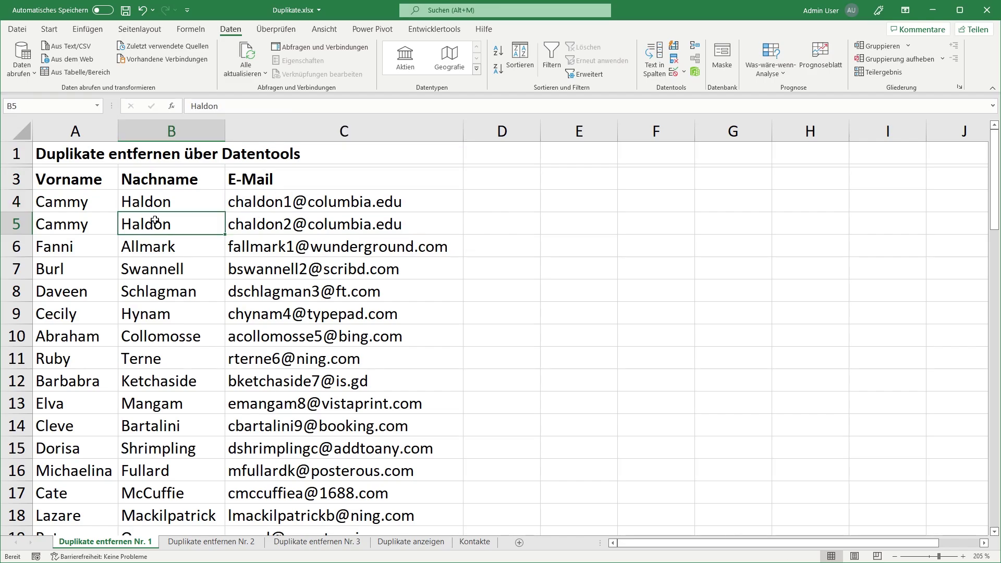
{"action": "left_click_drag", "start_coordinate": [86, 201], "coordinate": [123, 261]}
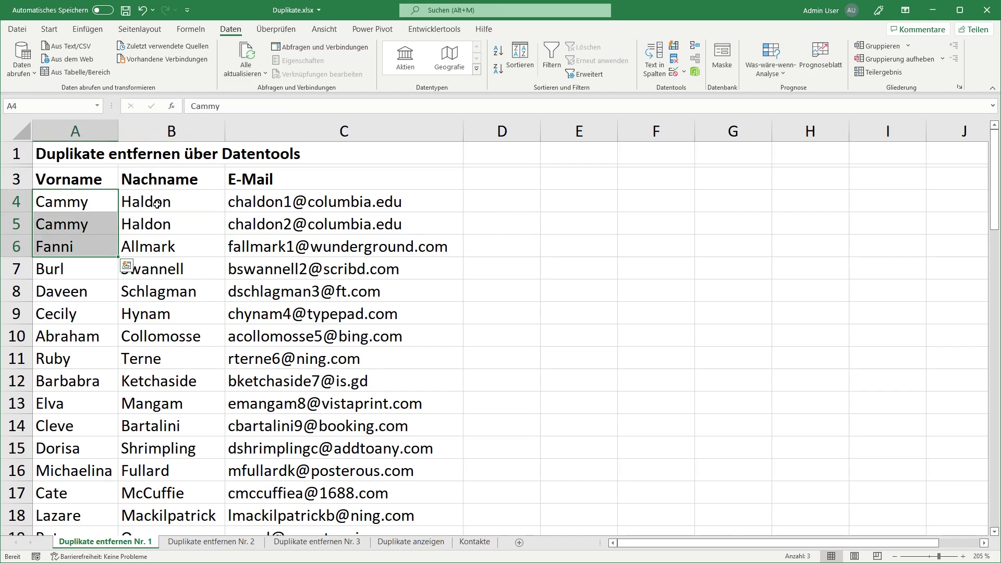
{"action": "left_click", "coordinate": [92, 199]}
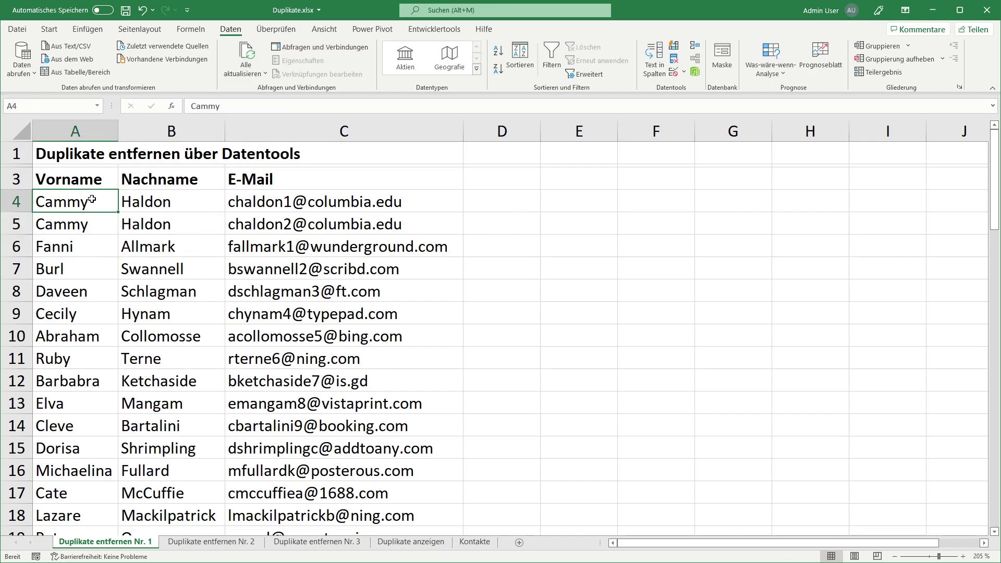
Step: Remove duplicates comparing only Vorname and Nachname, with the E-Mail column excluded
{"action": "left_click", "coordinate": [674, 59]}
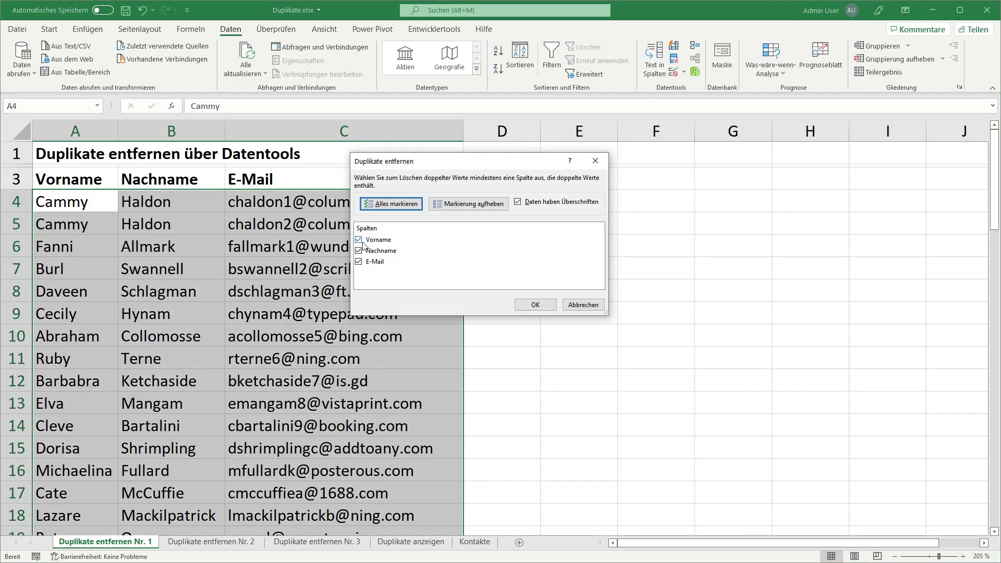
{"action": "left_click", "coordinate": [359, 262]}
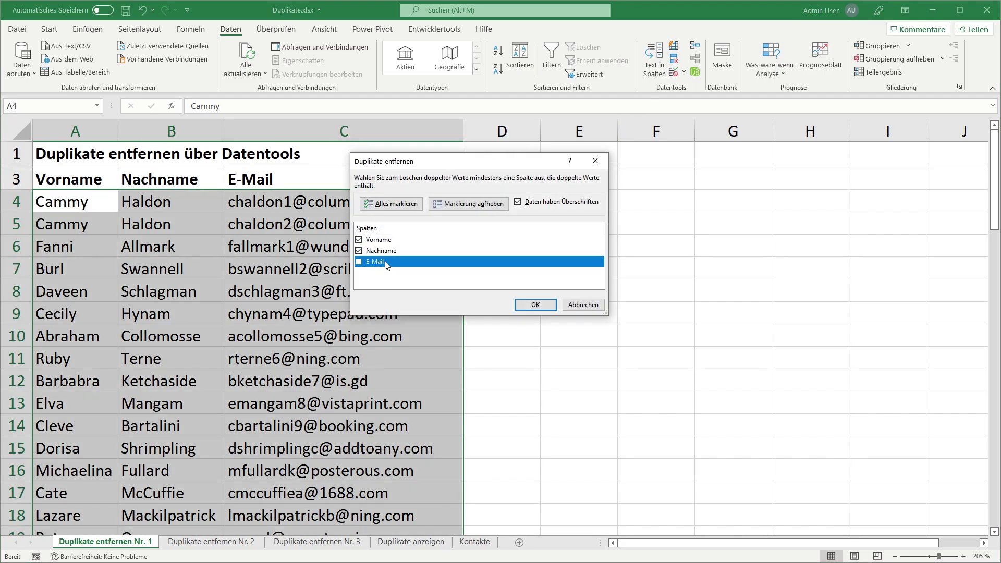
{"action": "left_click", "coordinate": [536, 304]}
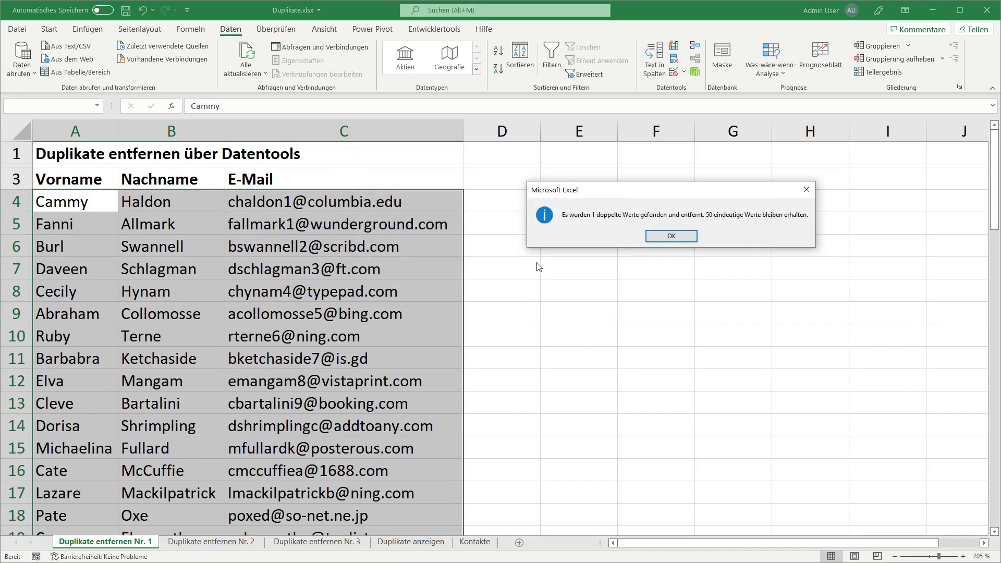
{"action": "left_click", "coordinate": [655, 237]}
{"action": "left_click_drag", "start_coordinate": [151, 203], "coordinate": [101, 202]}
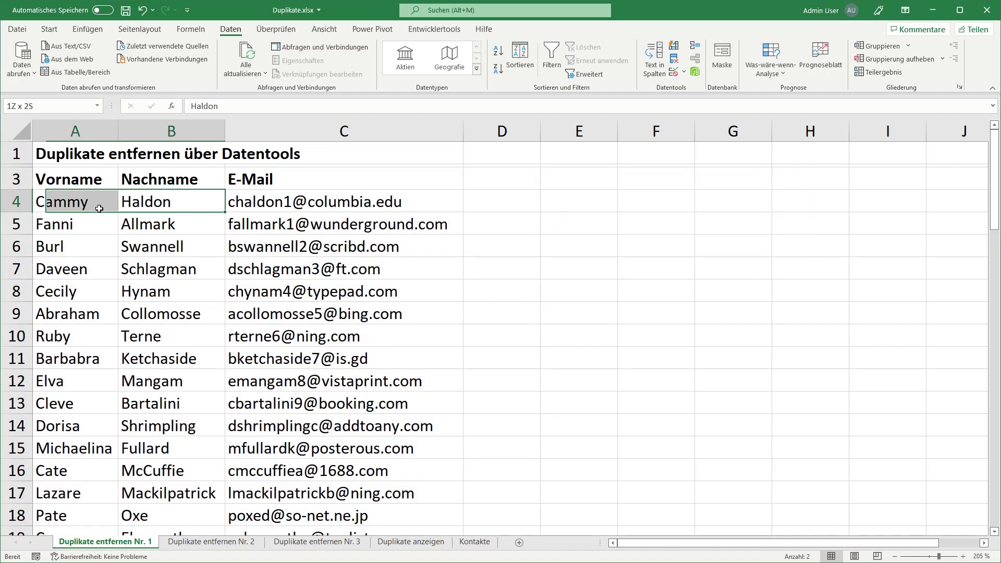
{"action": "left_click", "coordinate": [272, 207]}
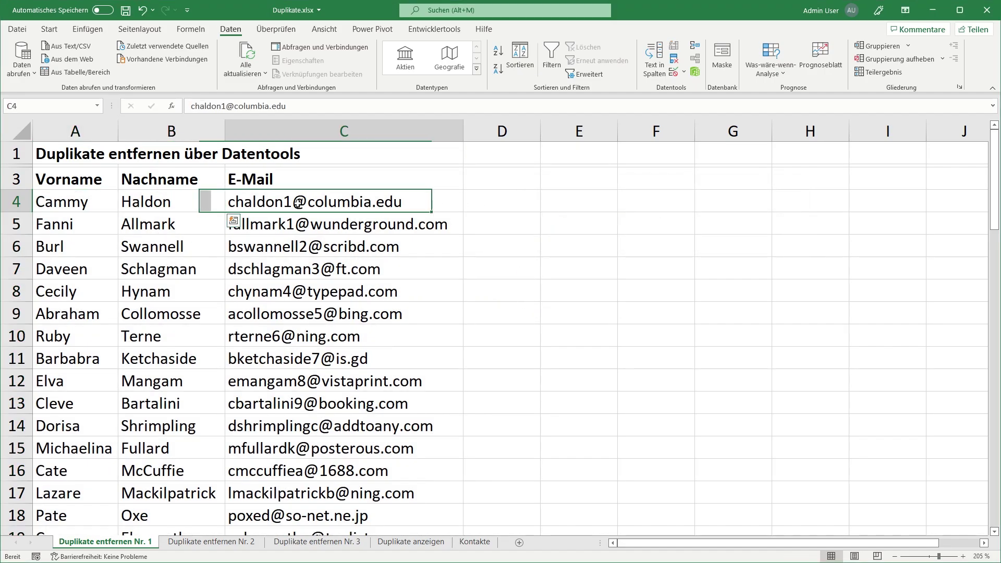
{"action": "left_click_drag", "start_coordinate": [181, 207], "coordinate": [86, 204]}
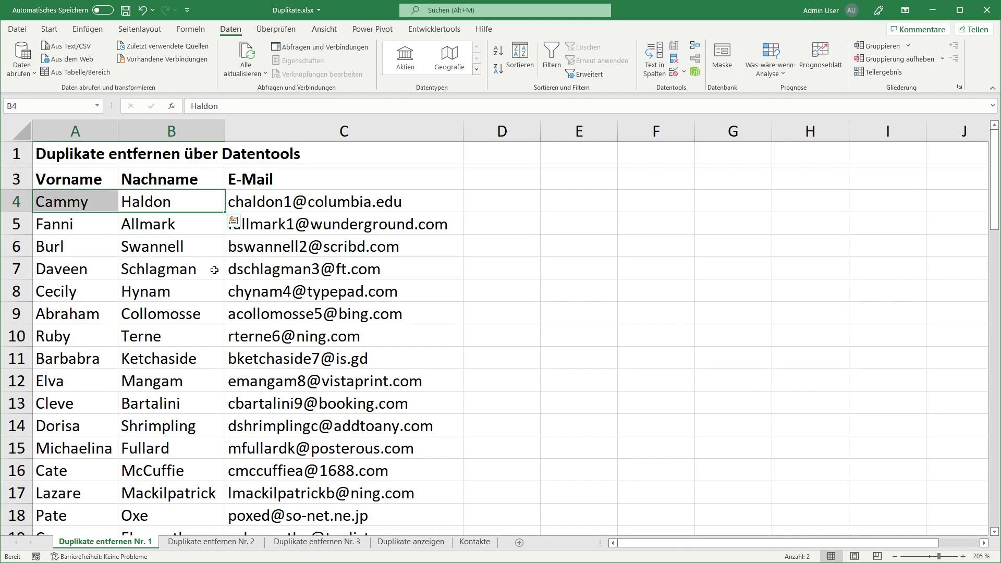
{"action": "key", "text": "ctrl+s"}
{"action": "key", "text": "ctrl+Page_Down"}
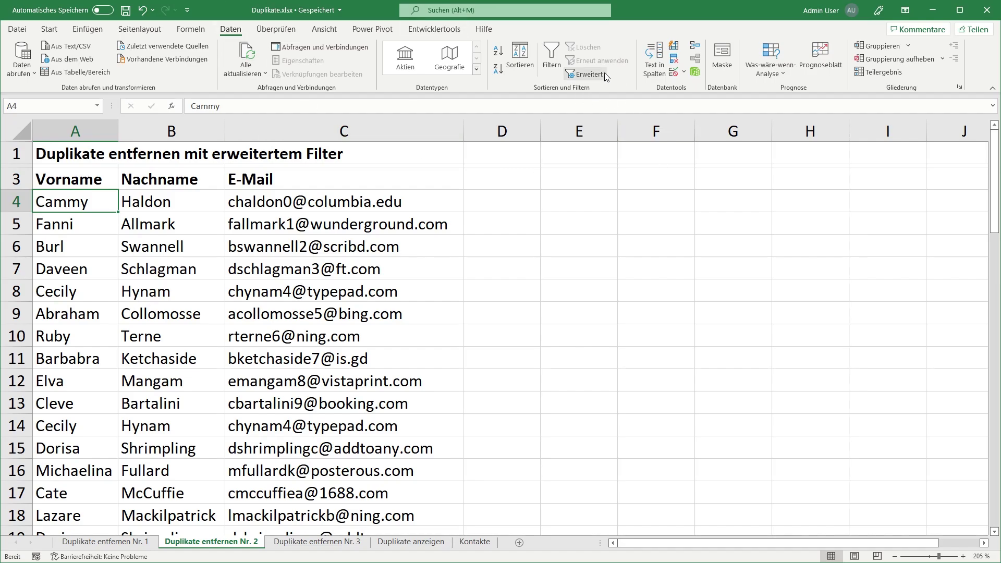
Step: Apply an in-place Advanced Filter on $A$3:$C$65 with Keine Duplikate, showing 50 of 62 records
{"action": "left_click", "coordinate": [590, 75]}
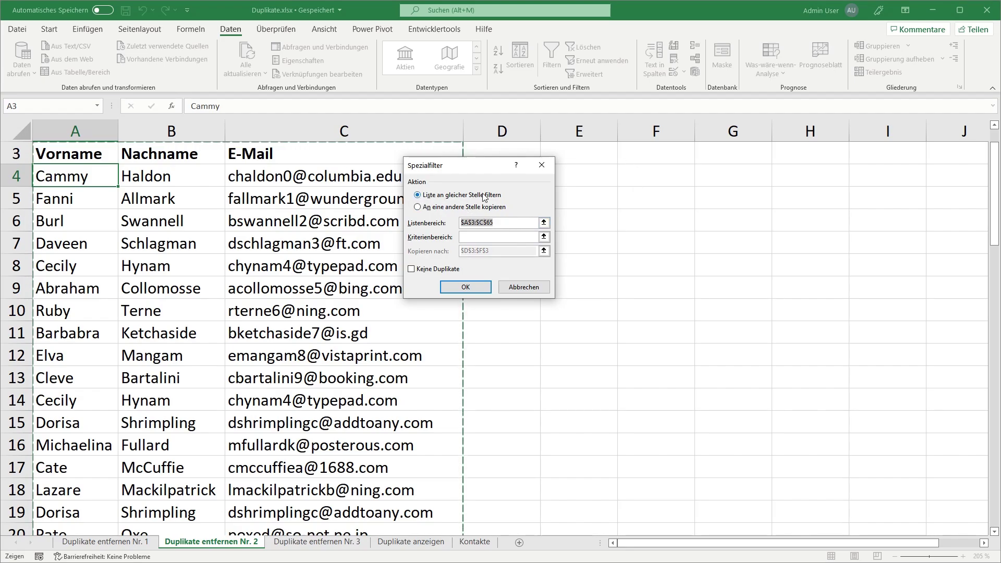
{"action": "left_click", "coordinate": [500, 223]}
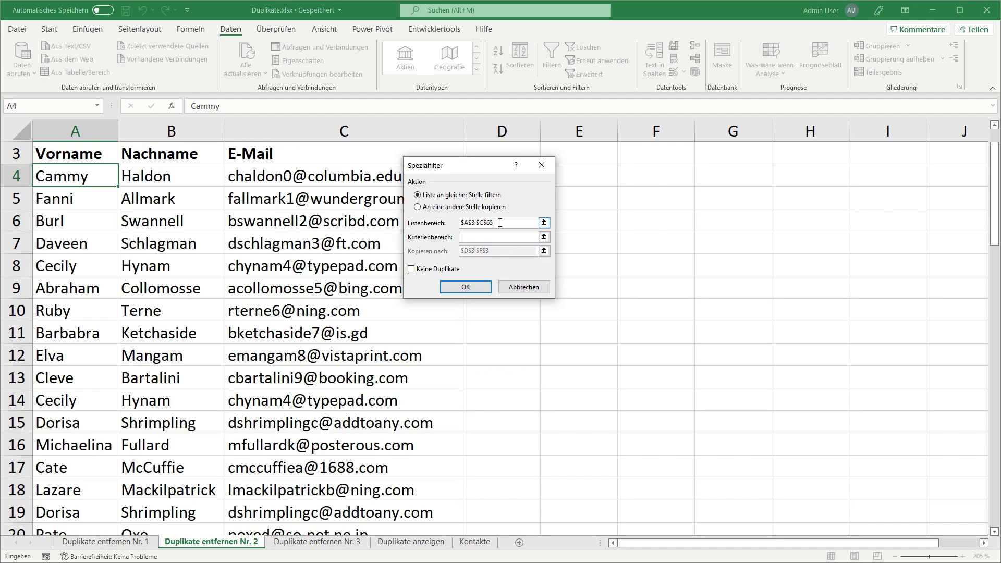
{"action": "left_click", "coordinate": [412, 269]}
{"action": "left_click", "coordinate": [466, 287]}
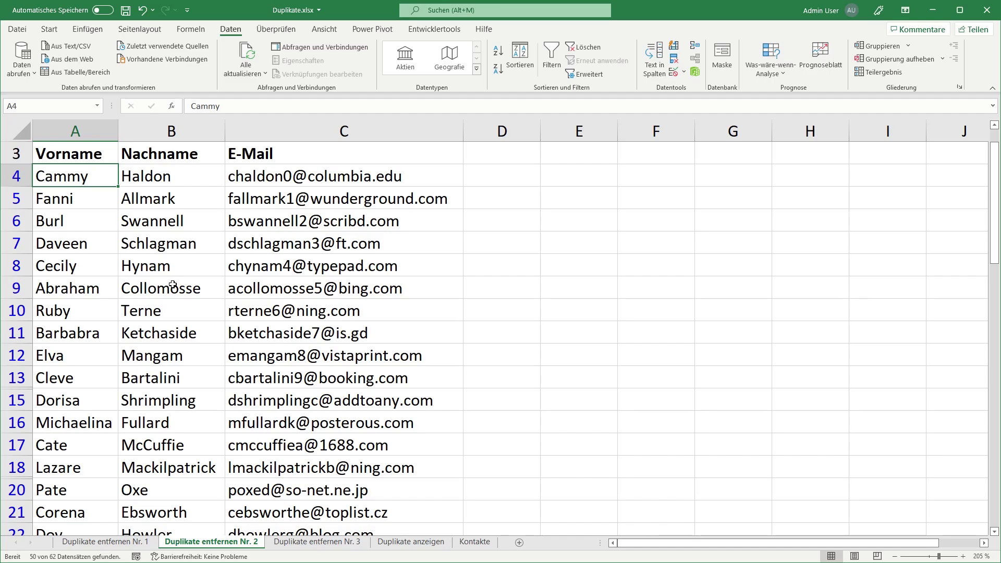
Step: Unhide and inspect duplicate row 19, then undo the Advanced Filter so all 62 records show
{"action": "scroll", "coordinate": [98, 351], "scroll_direction": "down", "scroll_amount": 3}
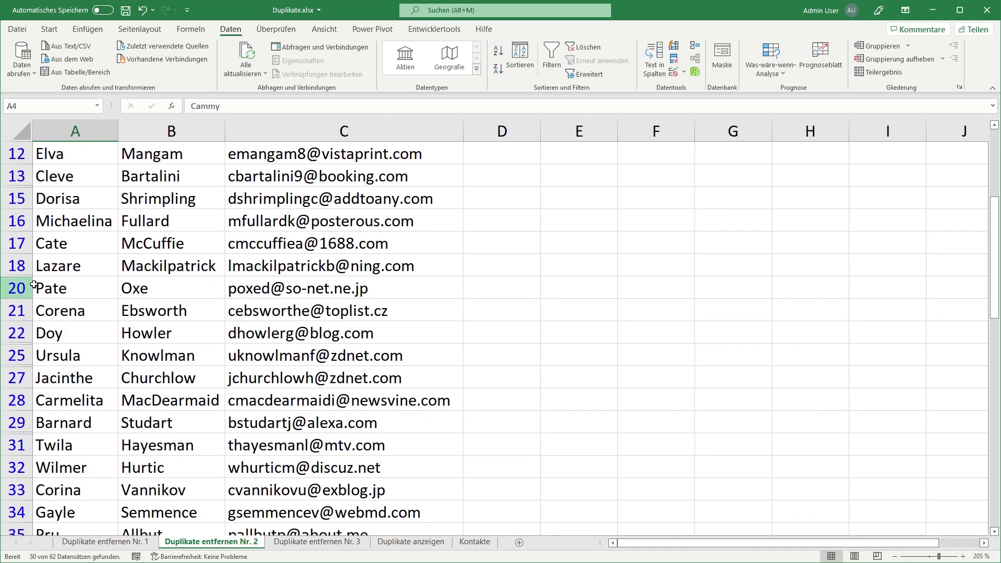
{"action": "left_click", "coordinate": [9, 267]}
{"action": "left_click", "coordinate": [16, 288]}
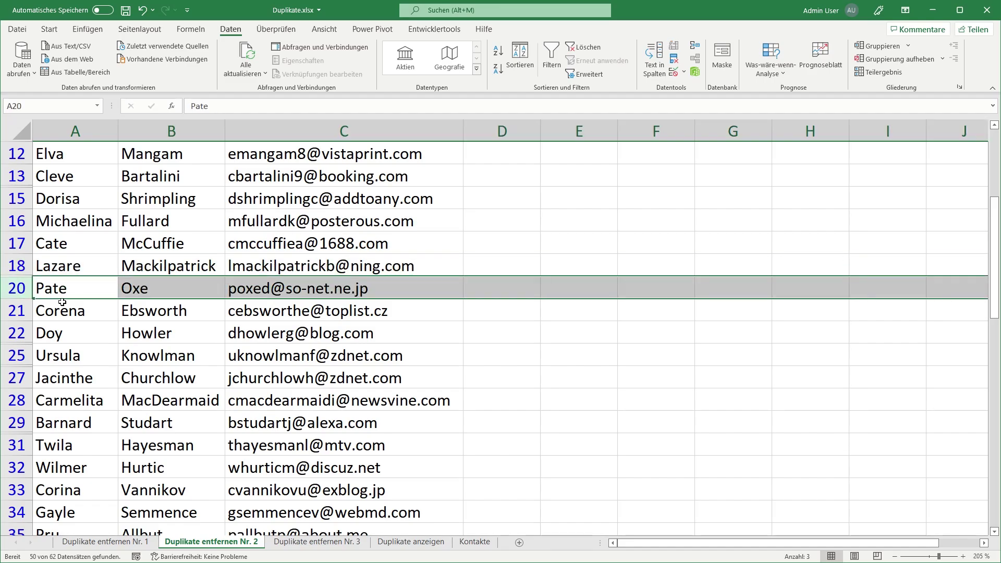
{"action": "left_click", "coordinate": [61, 264]}
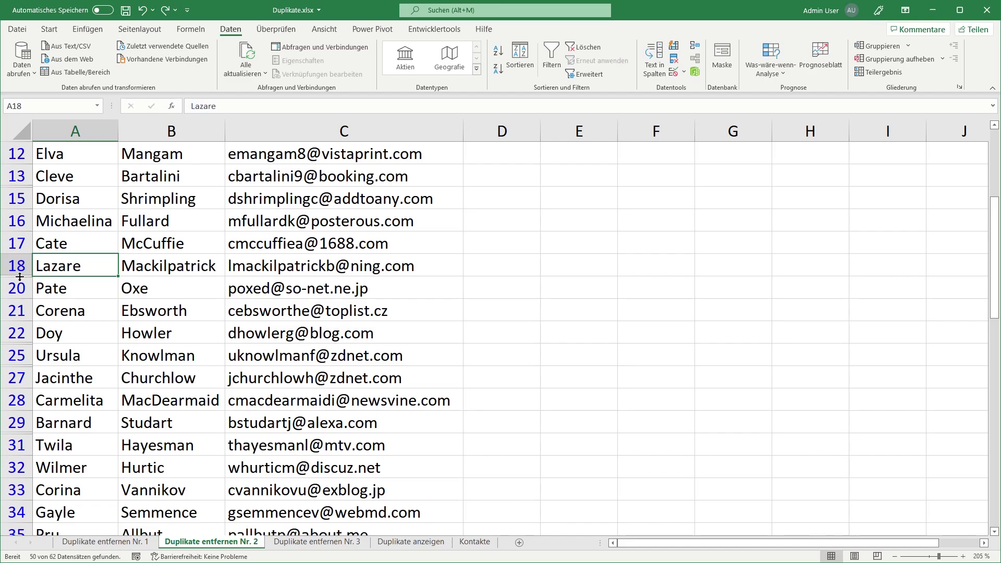
{"action": "double_click", "coordinate": [20, 277]}
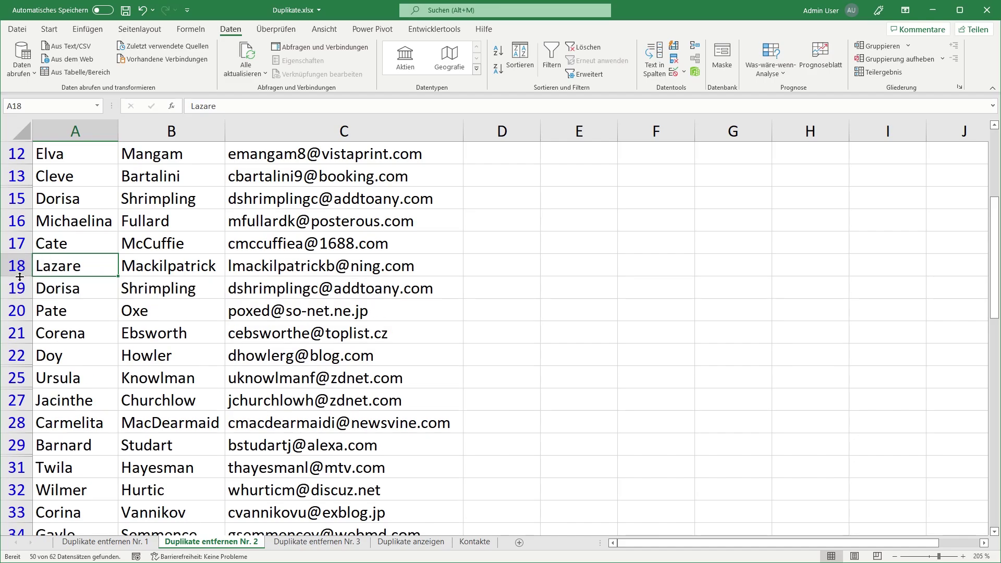
{"action": "left_click_drag", "start_coordinate": [59, 288], "coordinate": [269, 287]}
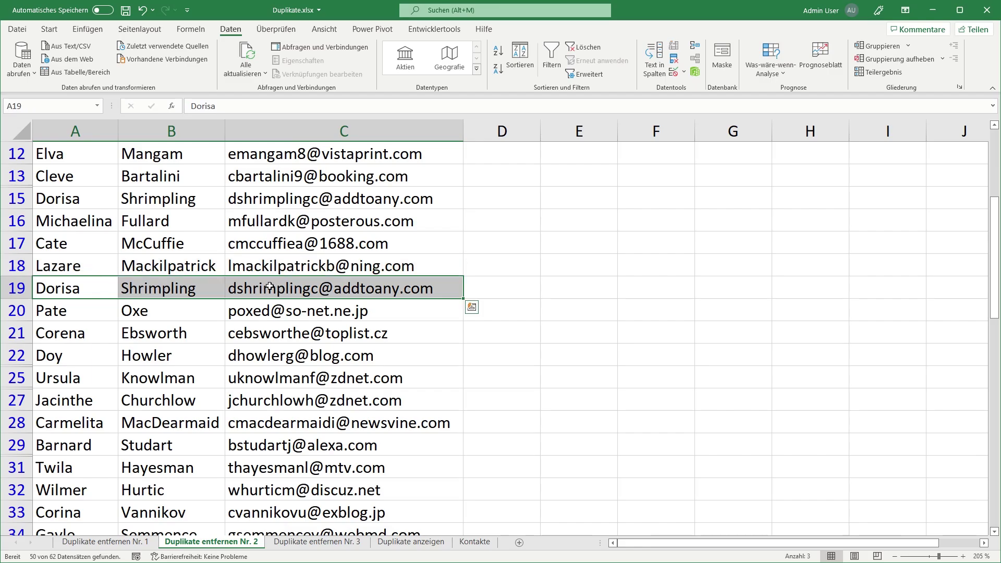
{"action": "key", "text": "ctrl+z"}
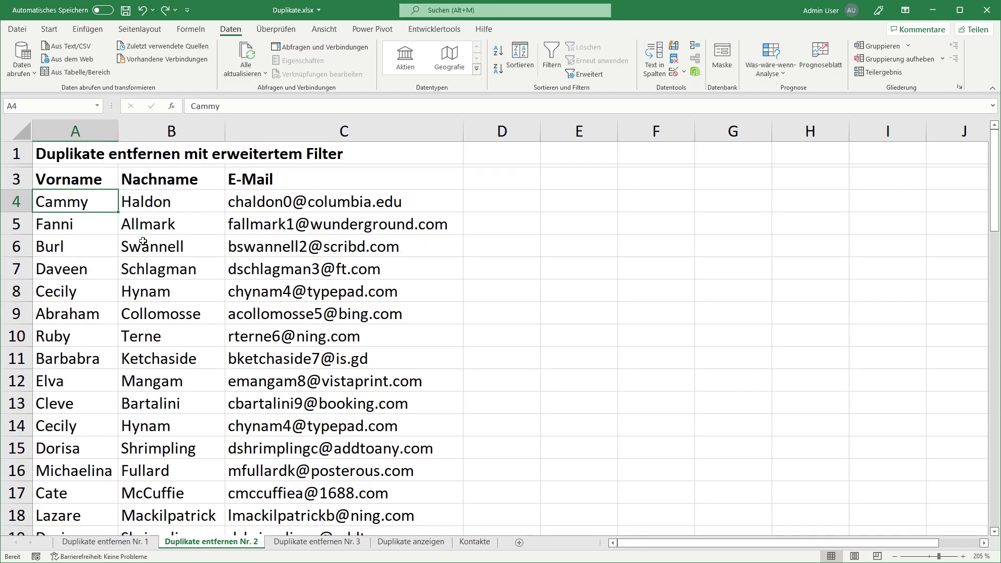
Step: Copy the unique records to D3 with an Advanced Filter set to Keine Duplikate
{"action": "left_click", "coordinate": [596, 74]}
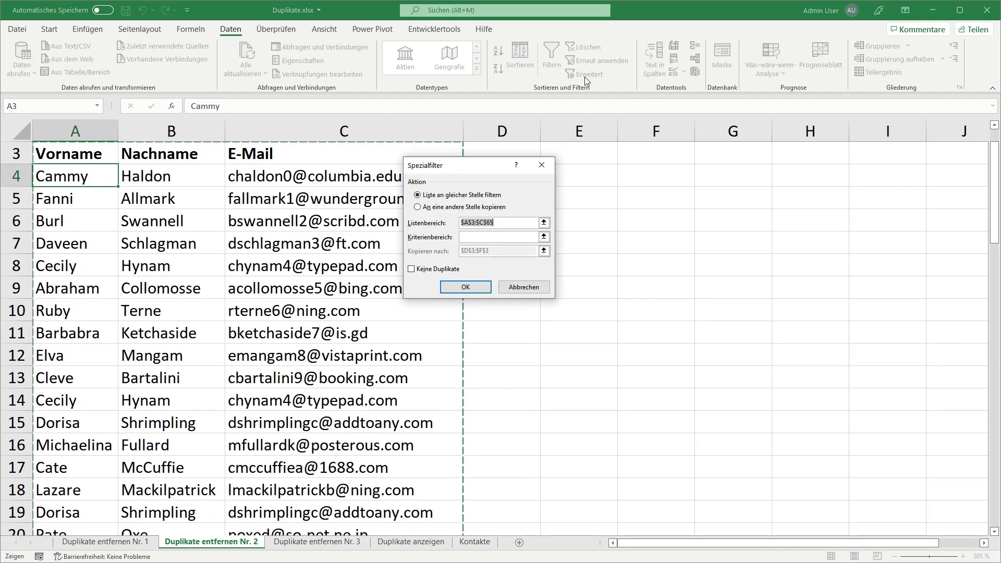
{"action": "left_click", "coordinate": [439, 209]}
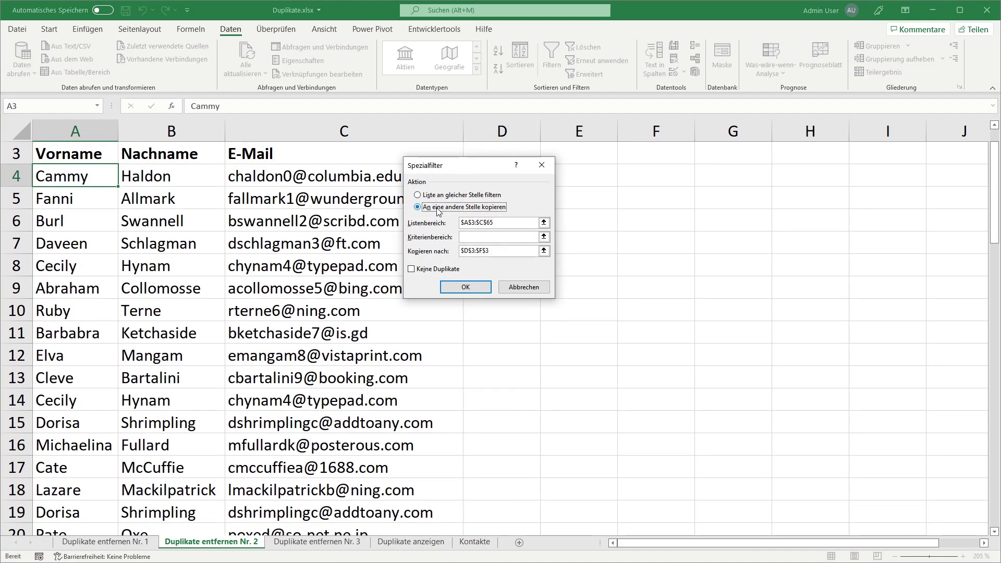
{"action": "left_click", "coordinate": [544, 251]}
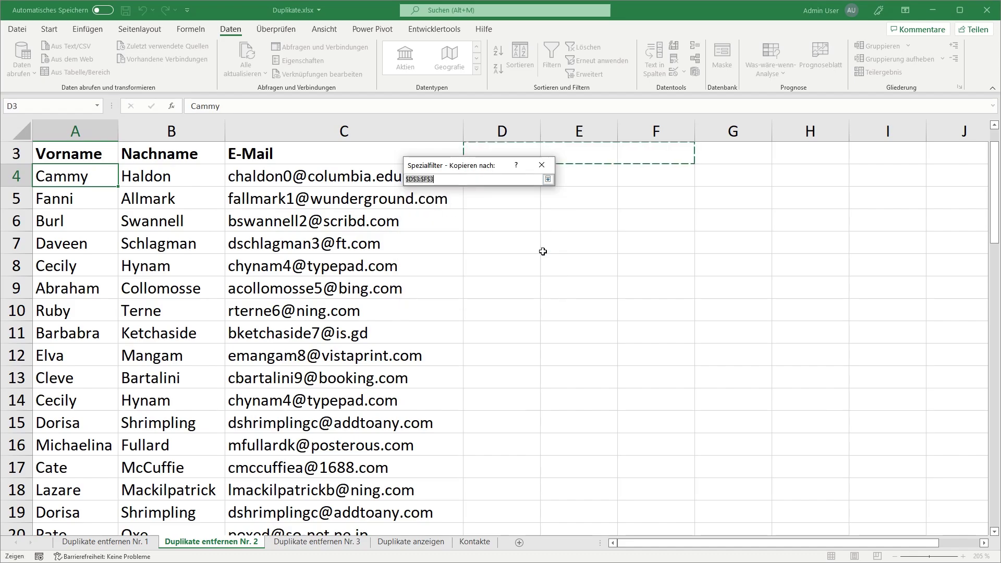
{"action": "left_click", "coordinate": [501, 151]}
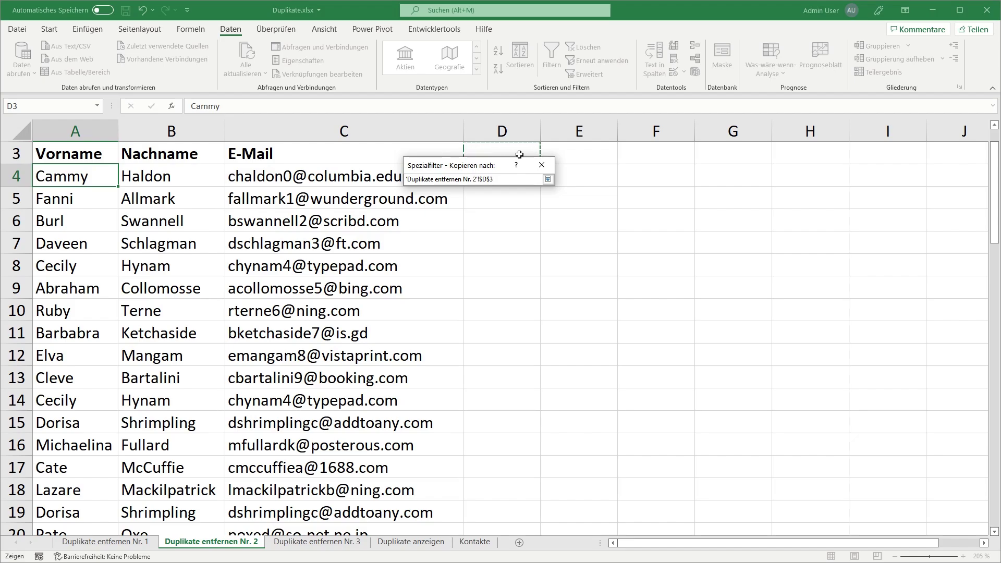
{"action": "key", "text": "Return"}
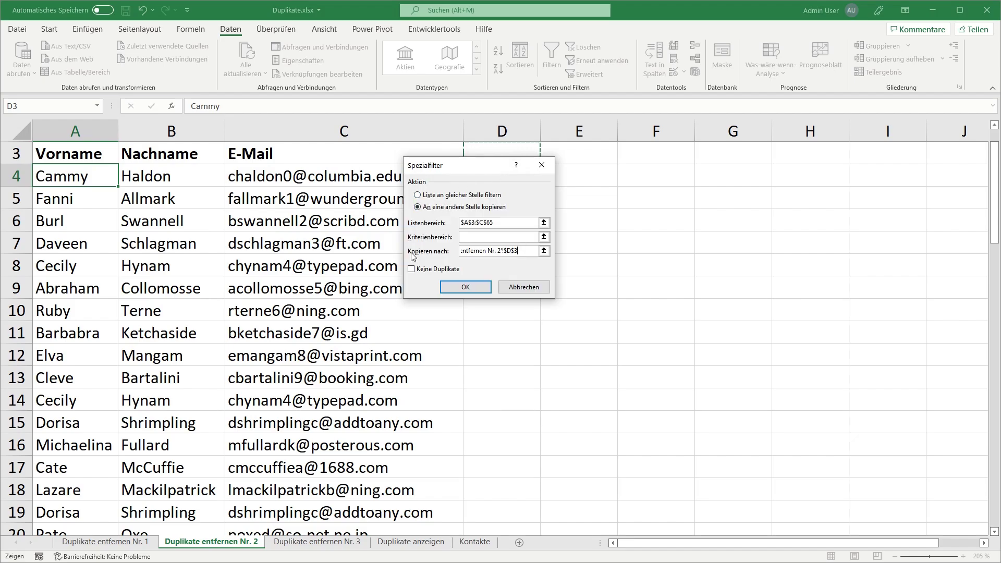
{"action": "left_click", "coordinate": [412, 269]}
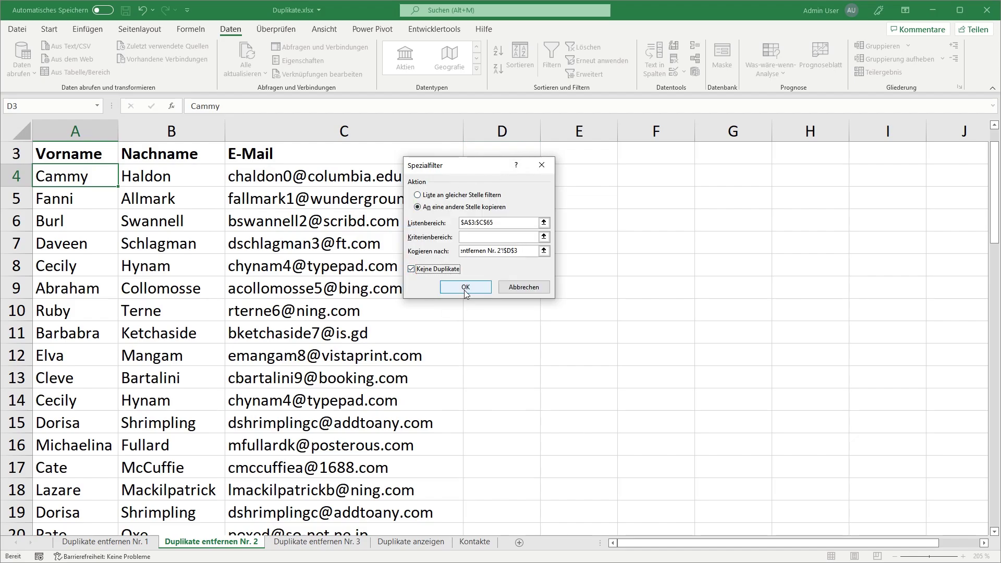
{"action": "left_click", "coordinate": [466, 288]}
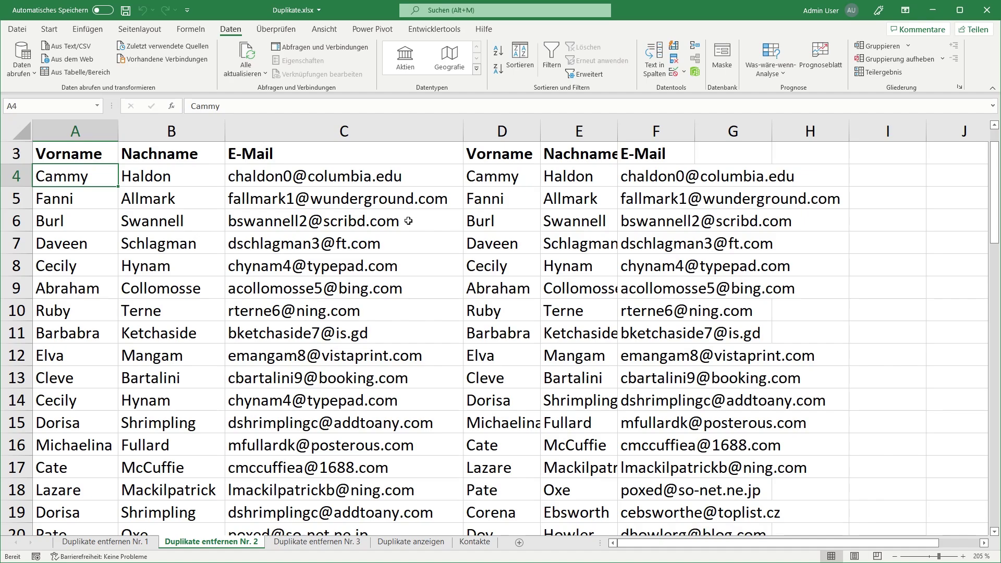
Step: Scroll through the copied list and move to sheet Duplikate entfernen Nr. 3
{"action": "scroll", "coordinate": [524, 247], "scroll_direction": "down", "scroll_amount": 4}
{"action": "scroll", "coordinate": [521, 261], "scroll_direction": "down", "scroll_amount": 4}
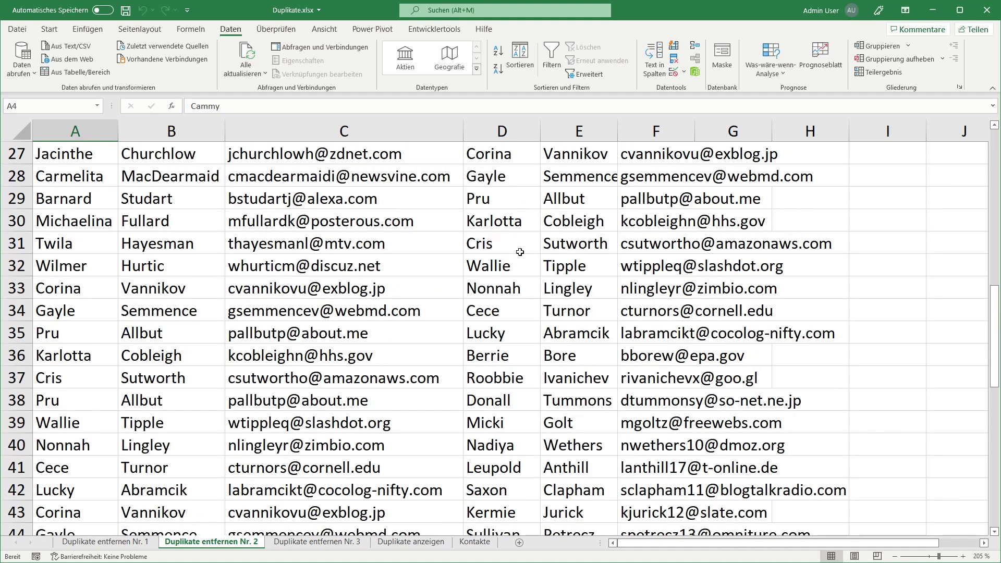
{"action": "scroll", "coordinate": [520, 271], "scroll_direction": "down", "scroll_amount": 7}
{"action": "key", "text": "ctrl+Page_Down"}
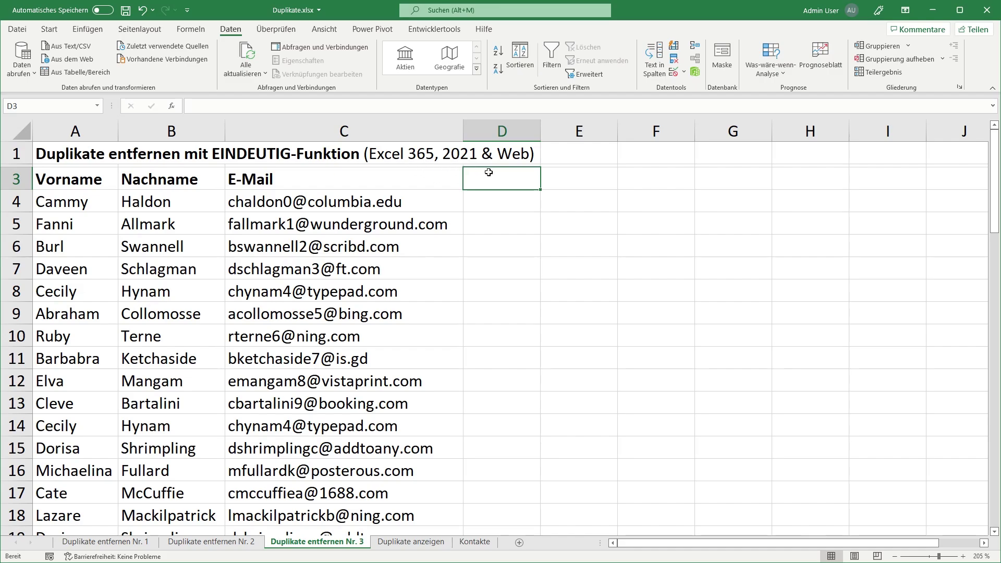
Step: Enter =EINDEUTIG(A3:C65) in D3 and check the unique rows spilled into columns D–F
{"action": "type", "text": "="}
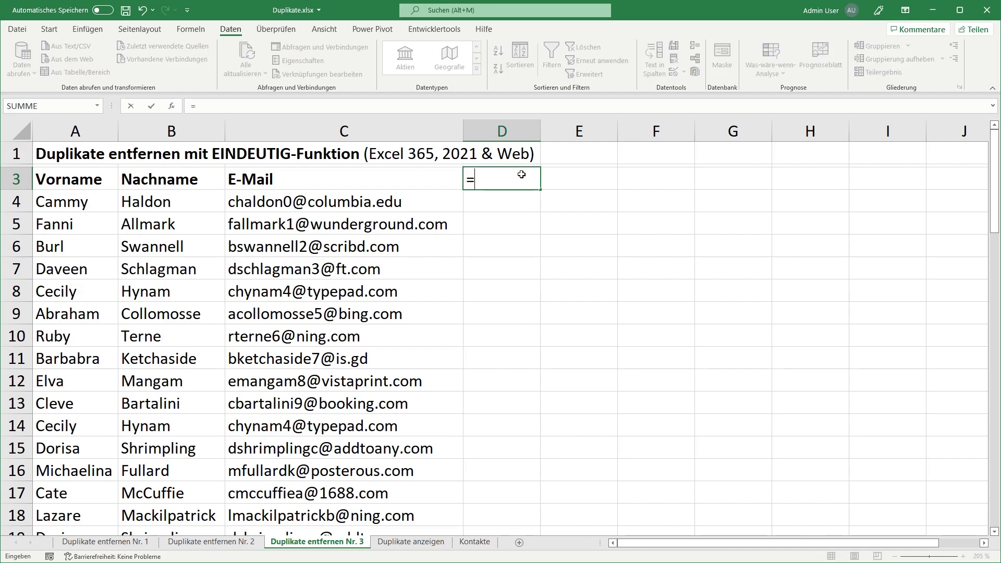
{"action": "type", "text": "ein"}
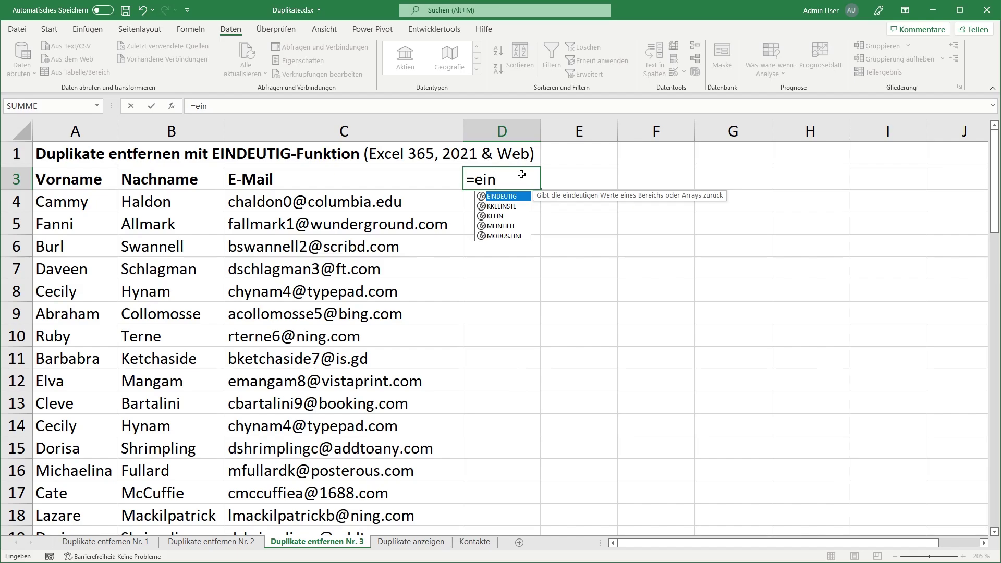
{"action": "key", "text": "Tab"}
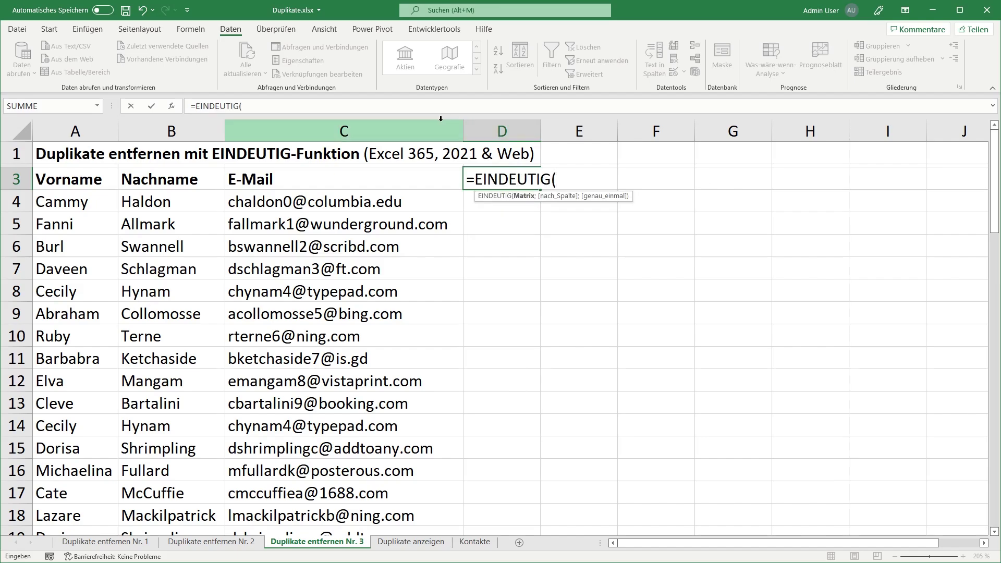
{"action": "left_click_drag", "start_coordinate": [105, 179], "coordinate": [271, 179]}
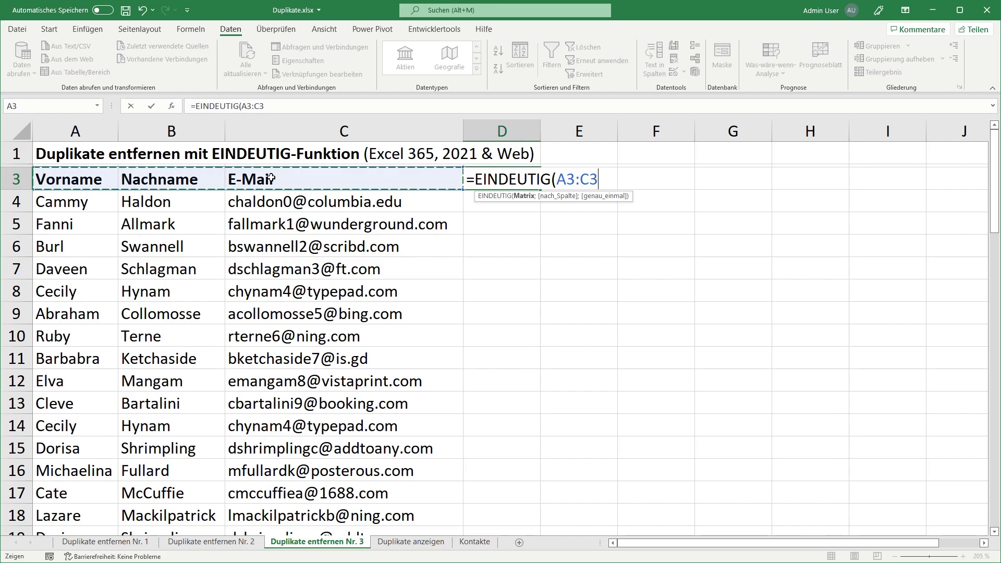
{"action": "key", "text": "ctrl+shift+Down"}
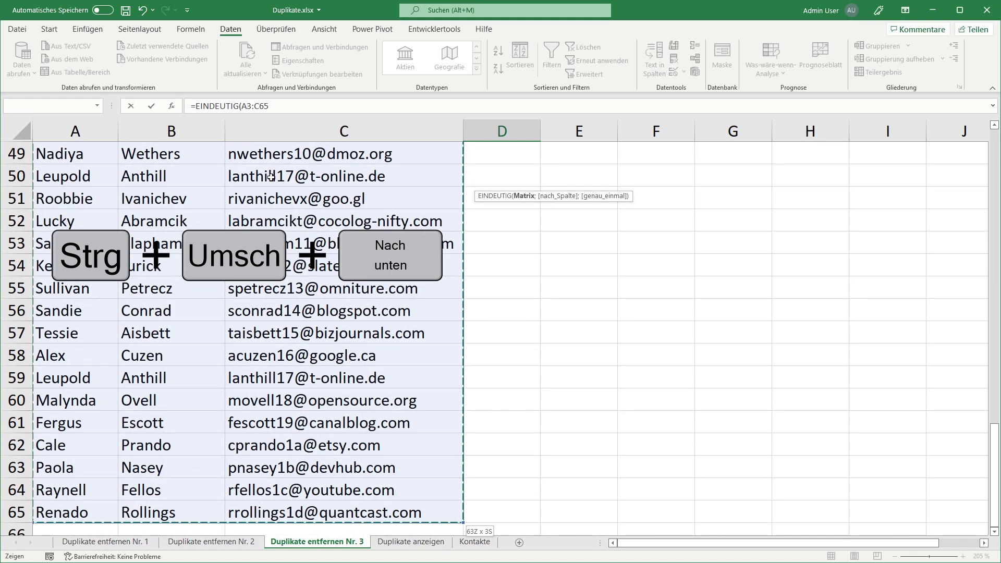
{"action": "type", "text": ")"}
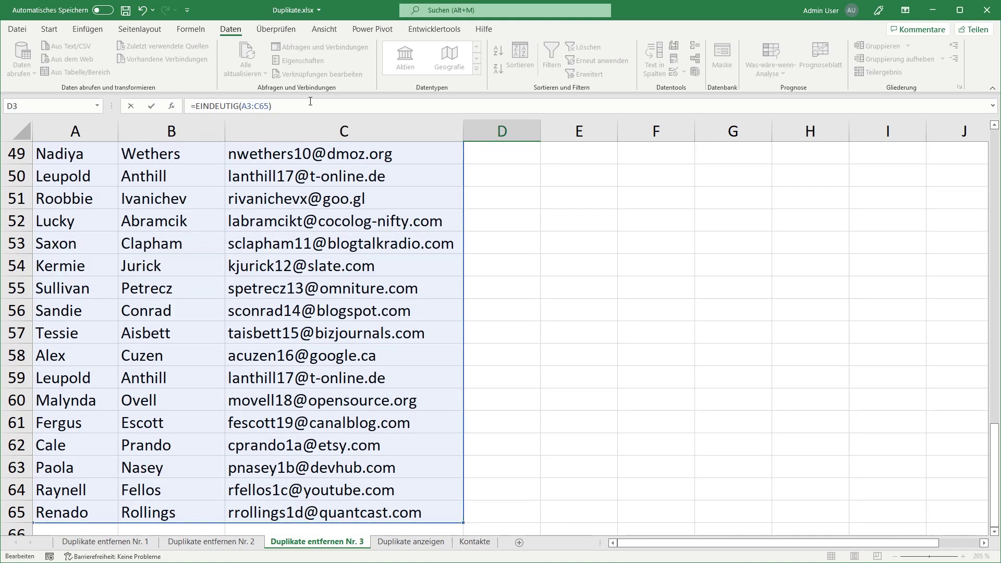
{"action": "key", "text": "Return"}
{"action": "scroll", "coordinate": [530, 224], "scroll_direction": "up", "scroll_amount": 1}
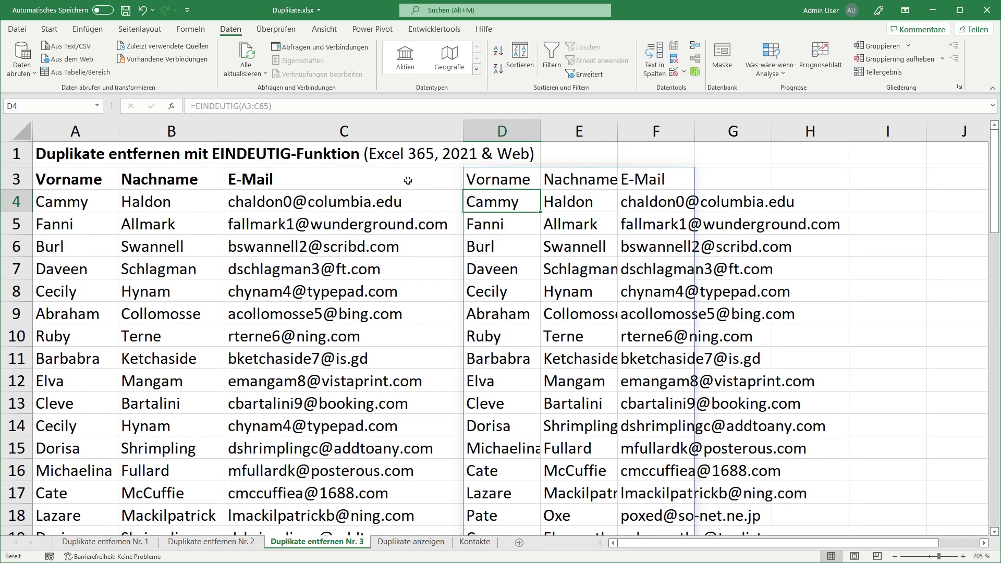
{"action": "scroll", "coordinate": [533, 247], "scroll_direction": "down", "scroll_amount": 9}
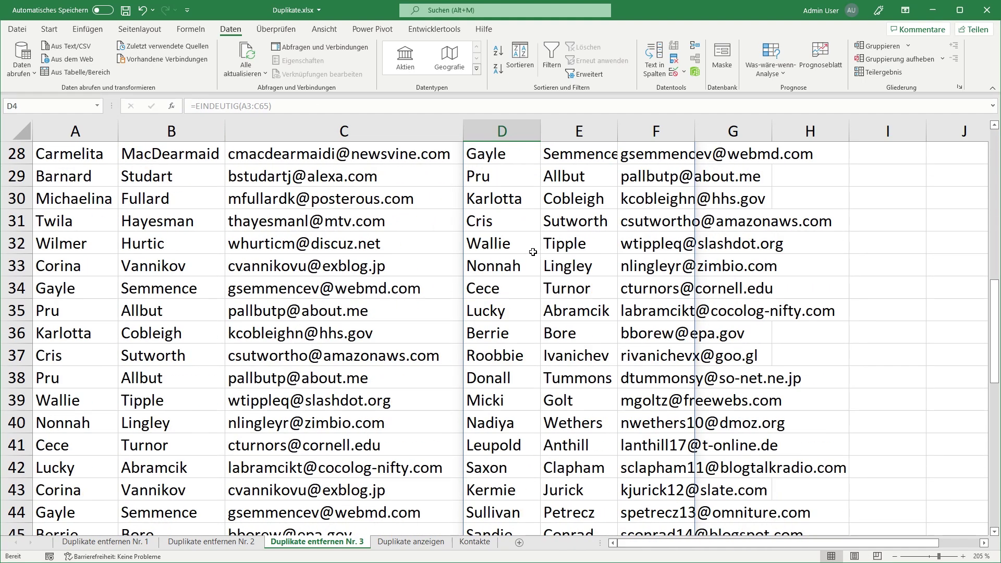
{"action": "scroll", "coordinate": [533, 247], "scroll_direction": "down", "scroll_amount": 5}
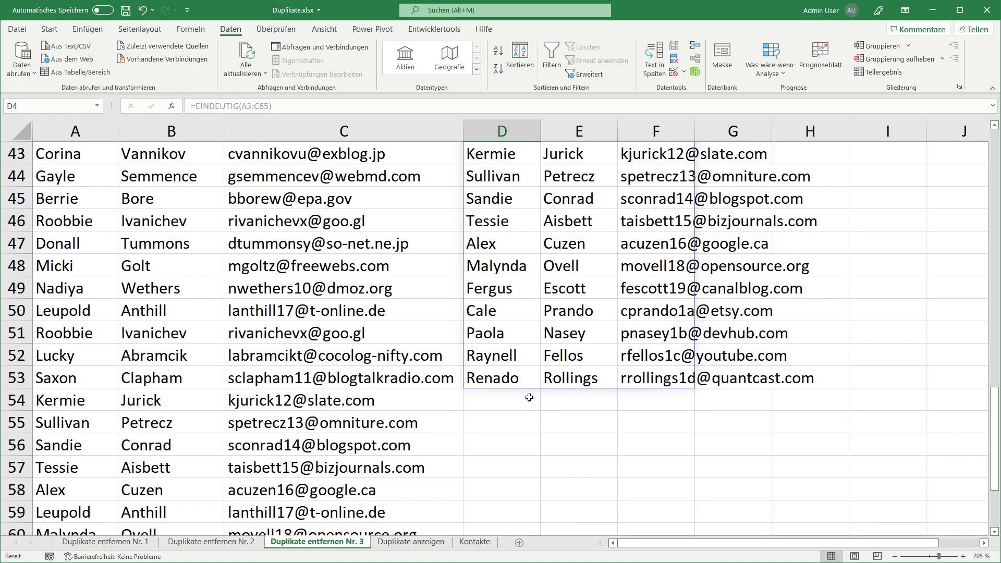
{"action": "scroll", "coordinate": [527, 391], "scroll_direction": "up", "scroll_amount": 7}
{"action": "scroll", "coordinate": [535, 355], "scroll_direction": "up", "scroll_amount": 5}
{"action": "scroll", "coordinate": [522, 287], "scroll_direction": "up", "scroll_amount": 2}
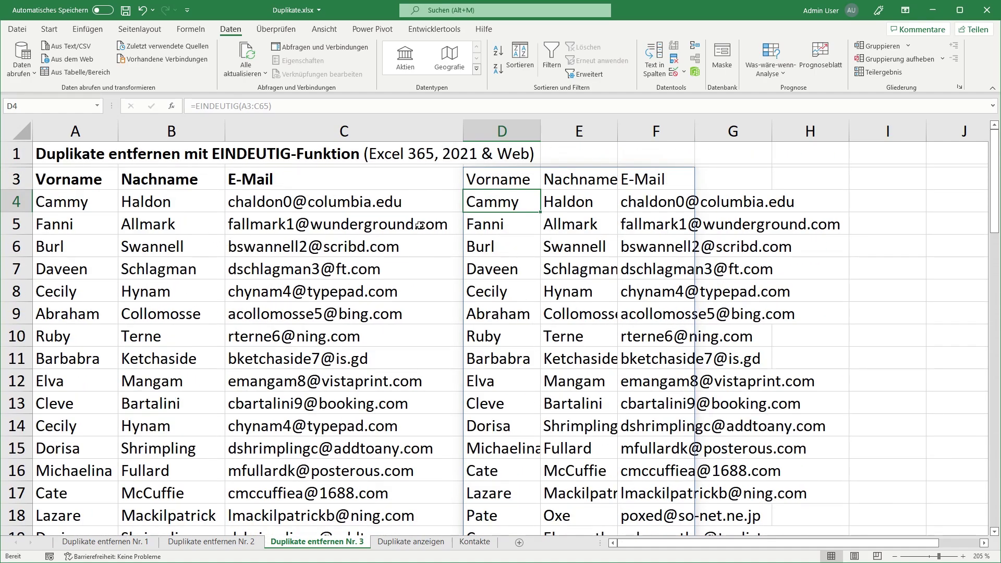
{"action": "left_click", "coordinate": [516, 174]}
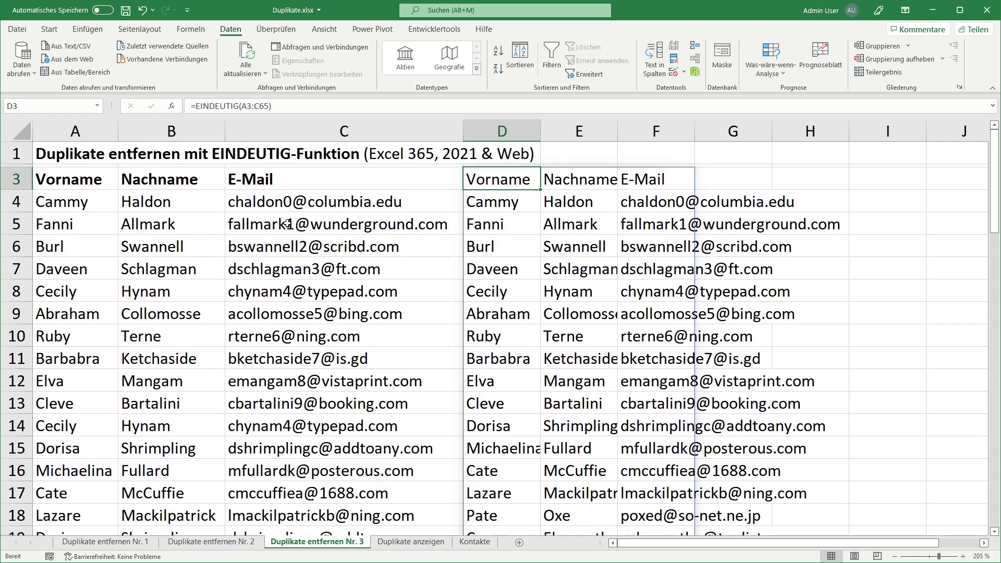
{"action": "left_click", "coordinate": [4, 201]}
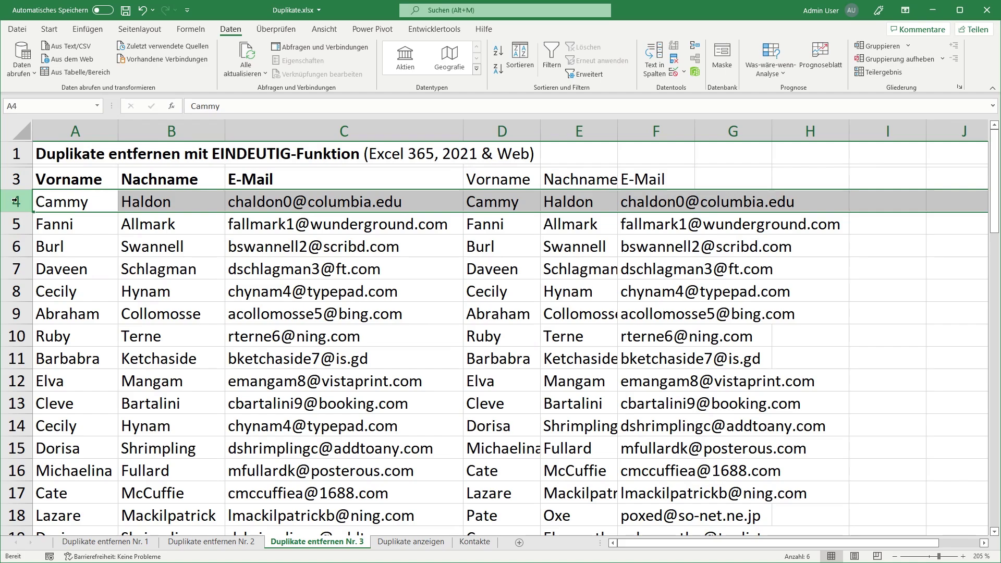
{"action": "right_click", "coordinate": [16, 201]}
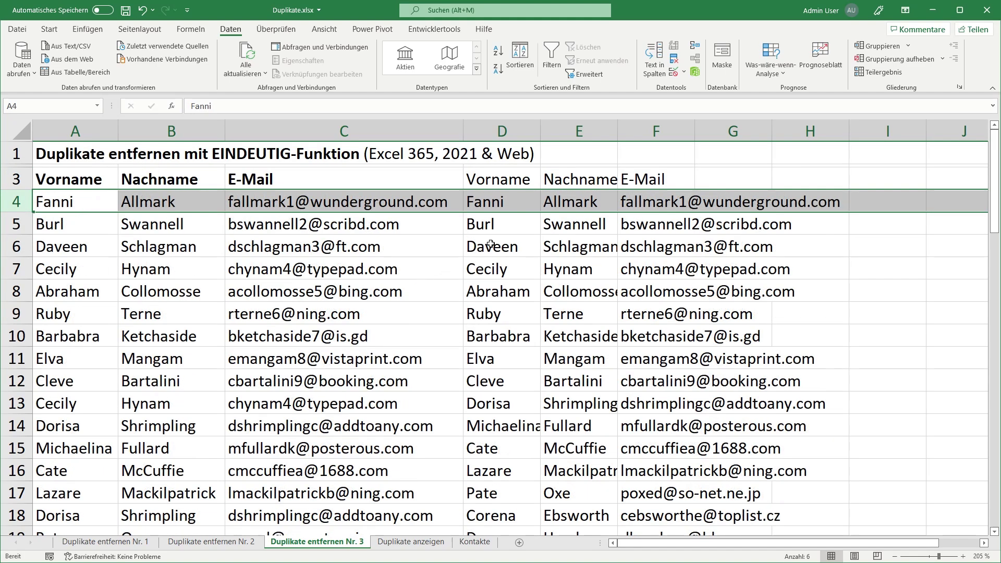
{"action": "left_click", "coordinate": [508, 183]}
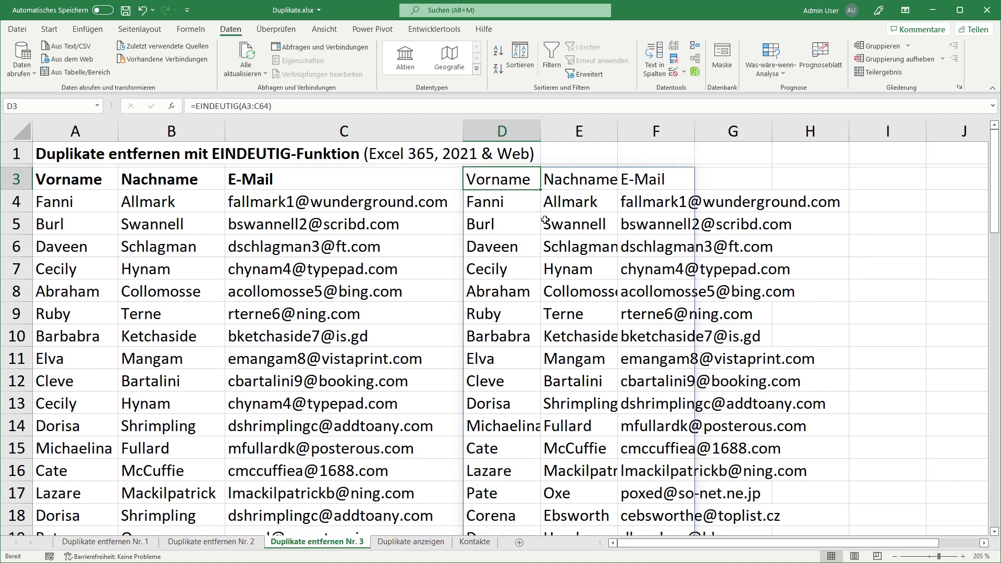
{"action": "left_click", "coordinate": [594, 288]}
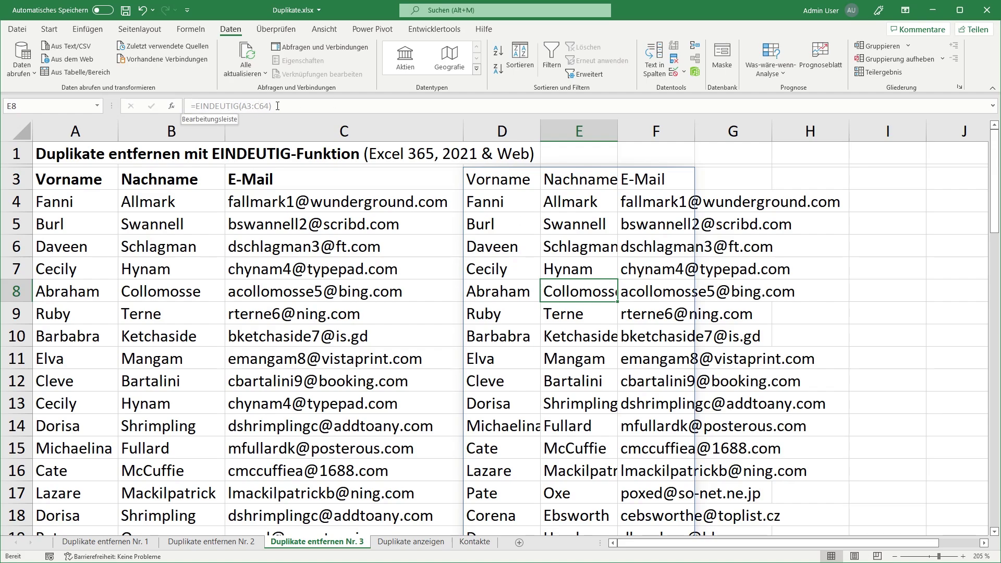
{"action": "left_click", "coordinate": [513, 176]}
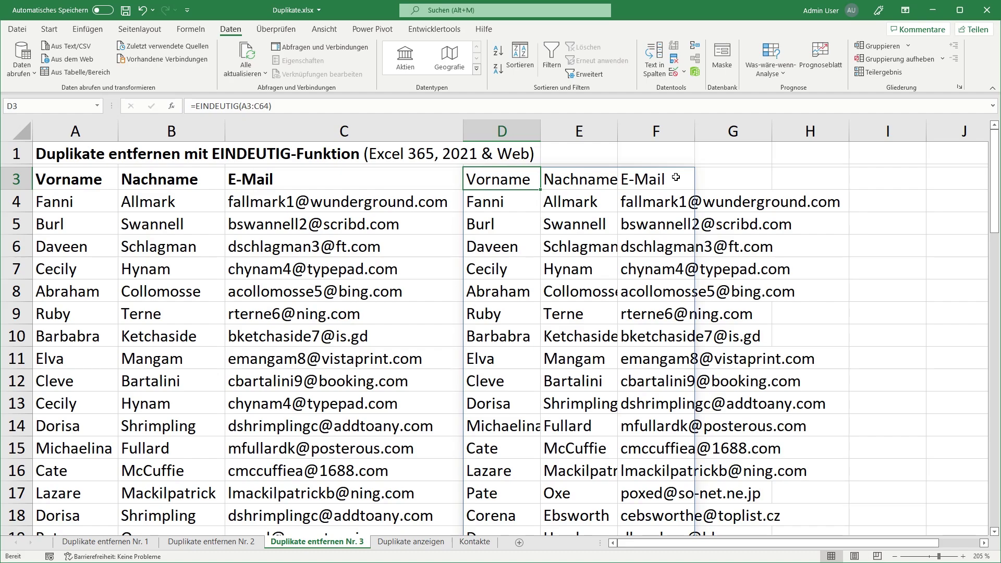
Step: Put a dot in D6 to trigger #ÜBERLAUF!, widen column D, then delete the dot
{"action": "left_click", "coordinate": [519, 248]}
{"action": "type", "text": "."}
{"action": "key", "text": "Return"}
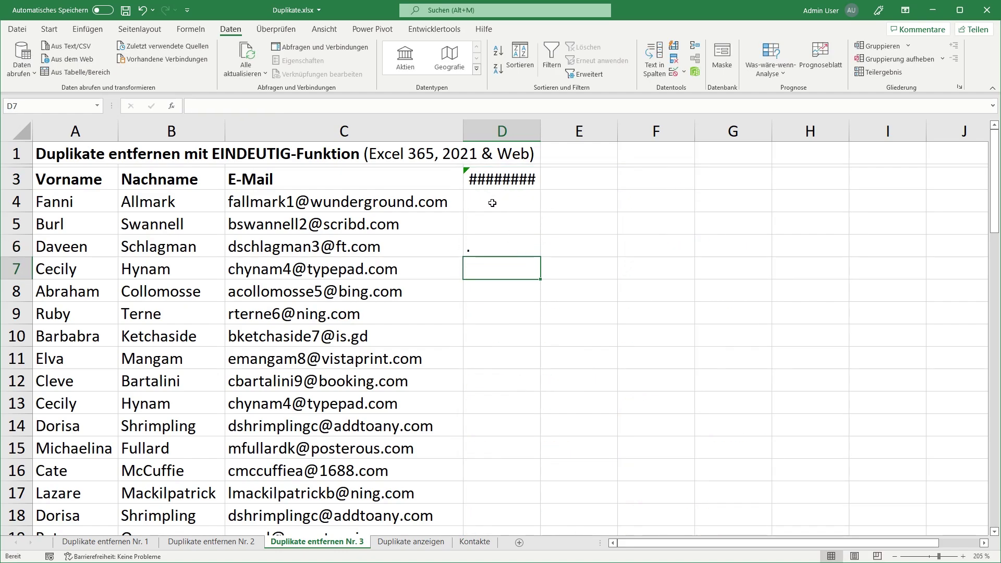
{"action": "double_click", "coordinate": [540, 139]}
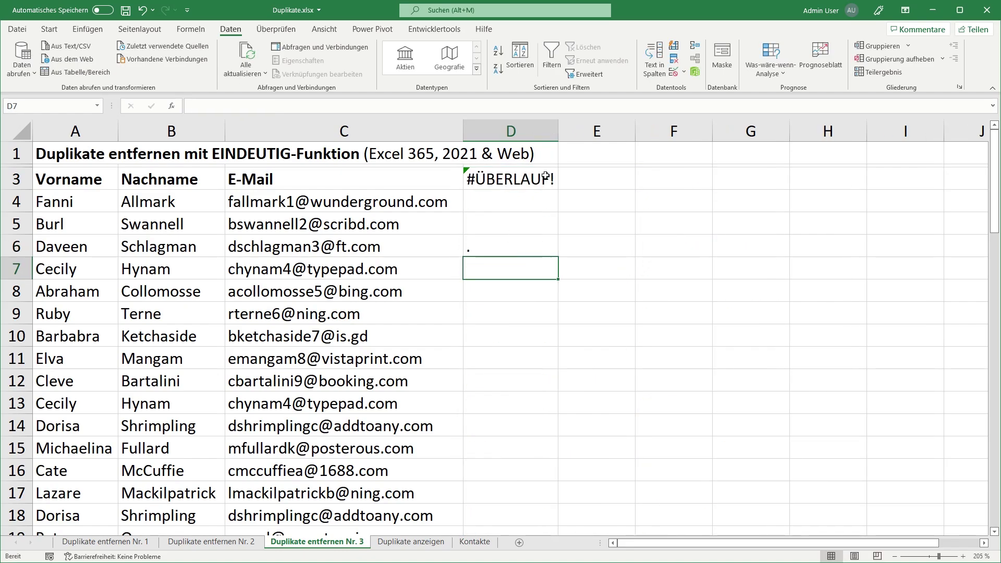
{"action": "left_click", "coordinate": [514, 247]}
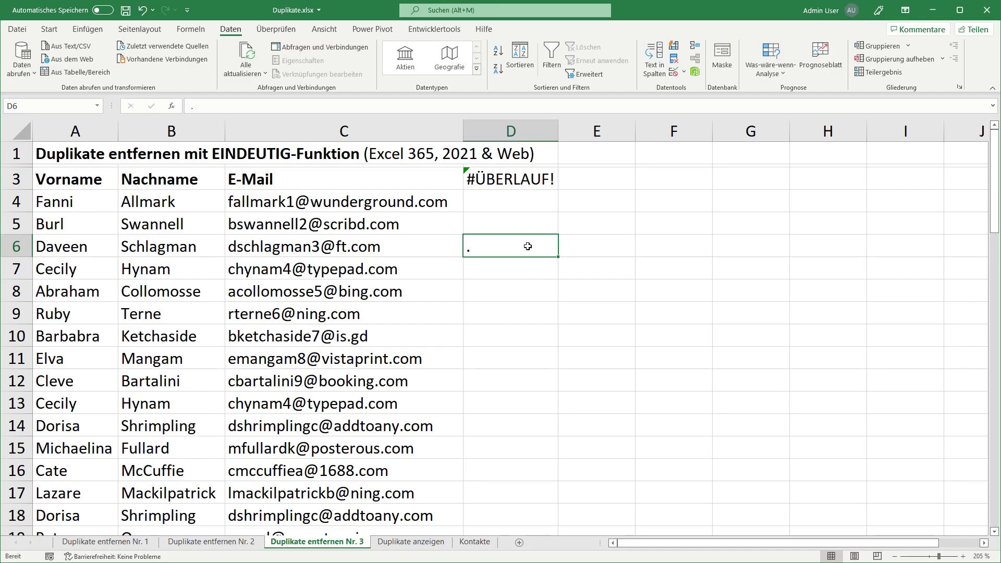
{"action": "key", "text": "Delete"}
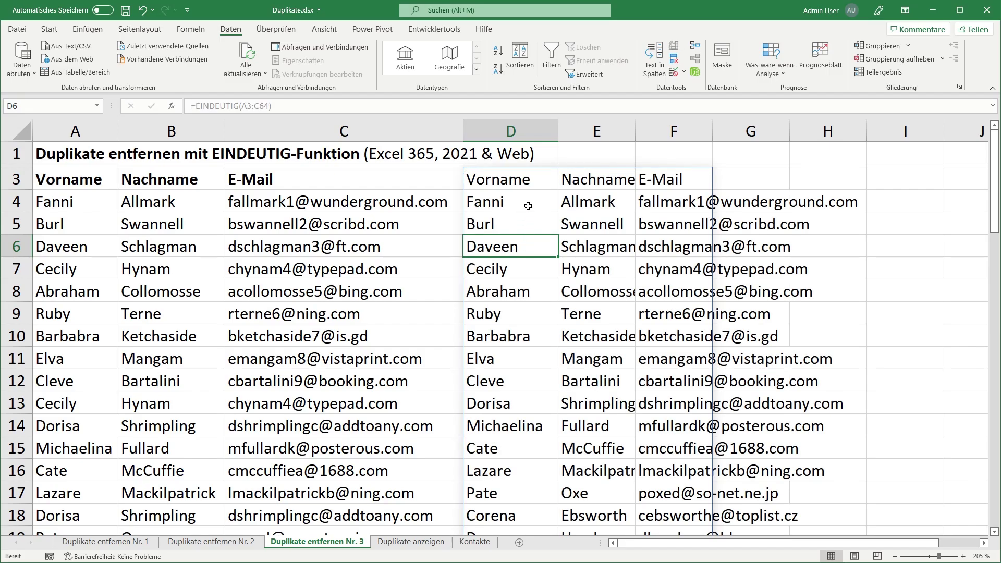
{"action": "left_click", "coordinate": [532, 184]}
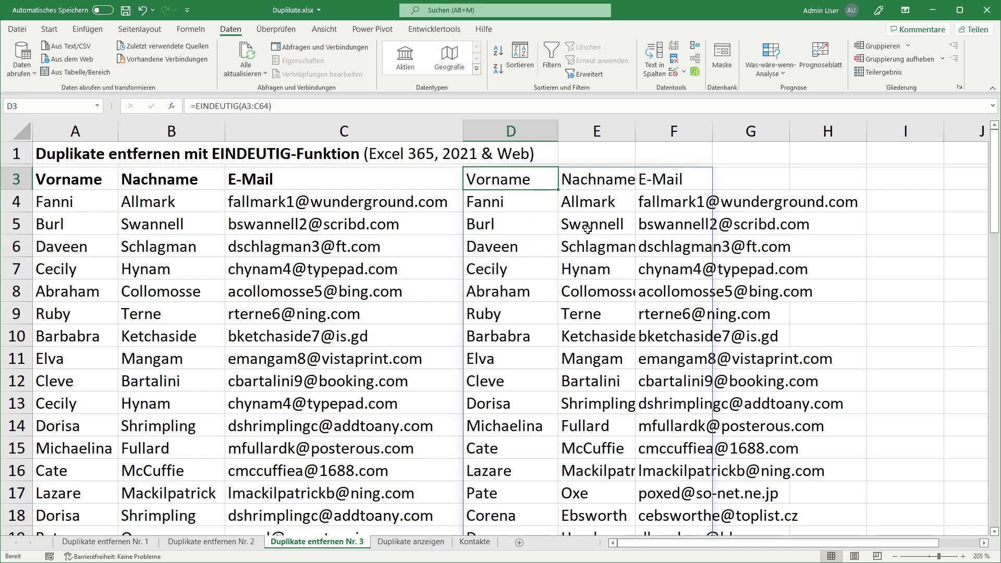
{"action": "left_click", "coordinate": [606, 156]}
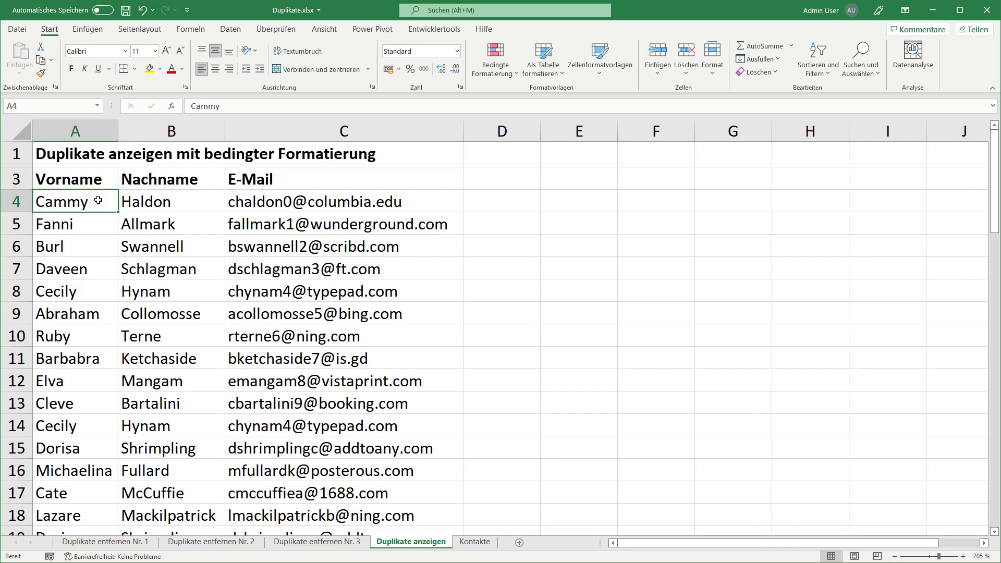
Step: Select the whole table and highlight duplicate values with hellroter Füllung 2 conditional formatting
{"action": "key", "text": "ctrl+a"}
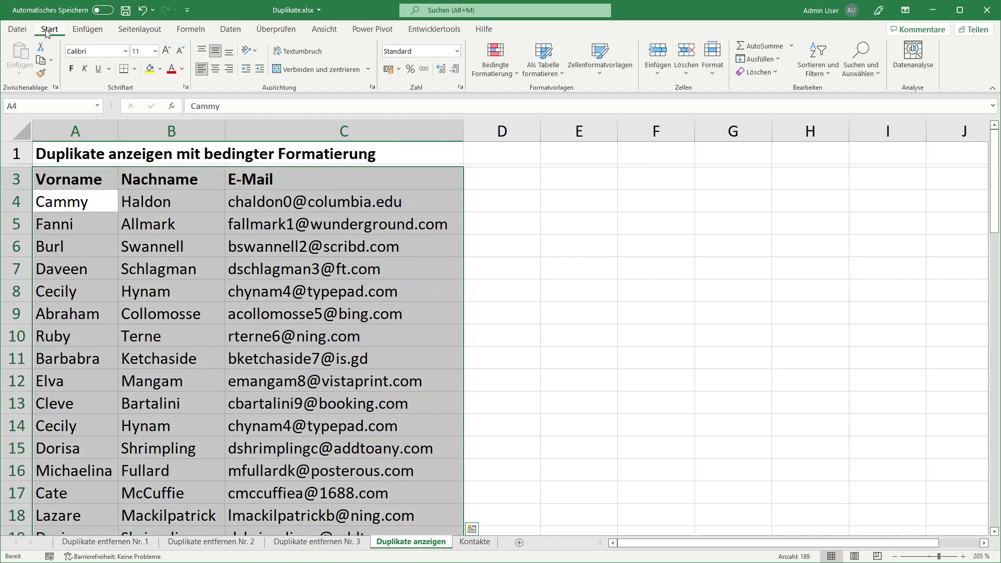
{"action": "left_click", "coordinate": [497, 73]}
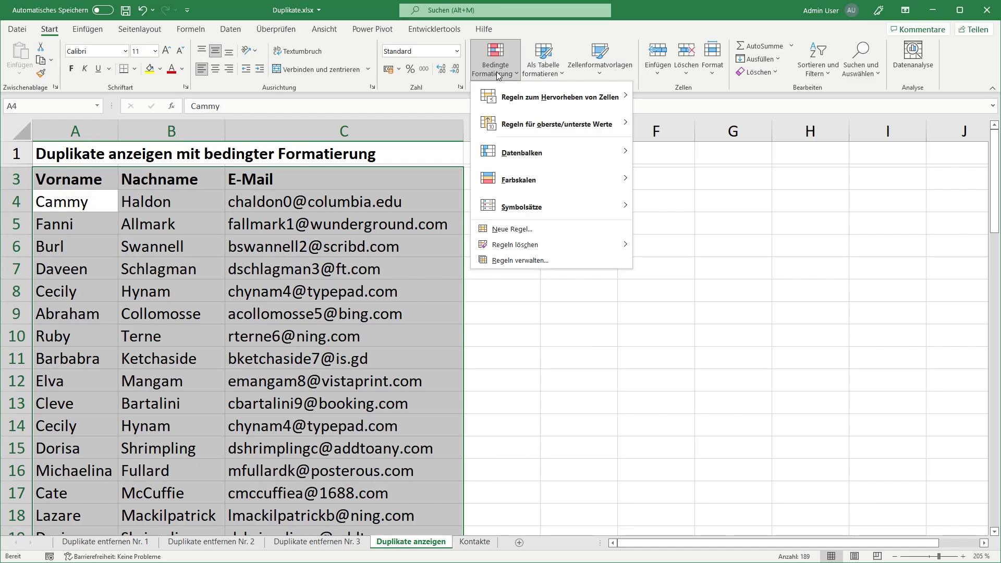
{"action": "mouse_move", "coordinate": [556, 97]}
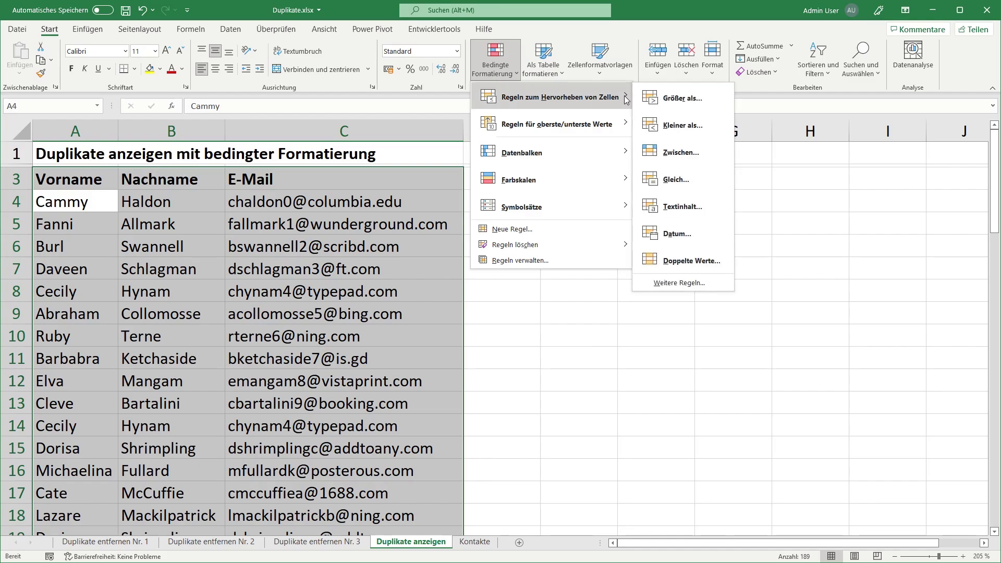
{"action": "left_click", "coordinate": [685, 262]}
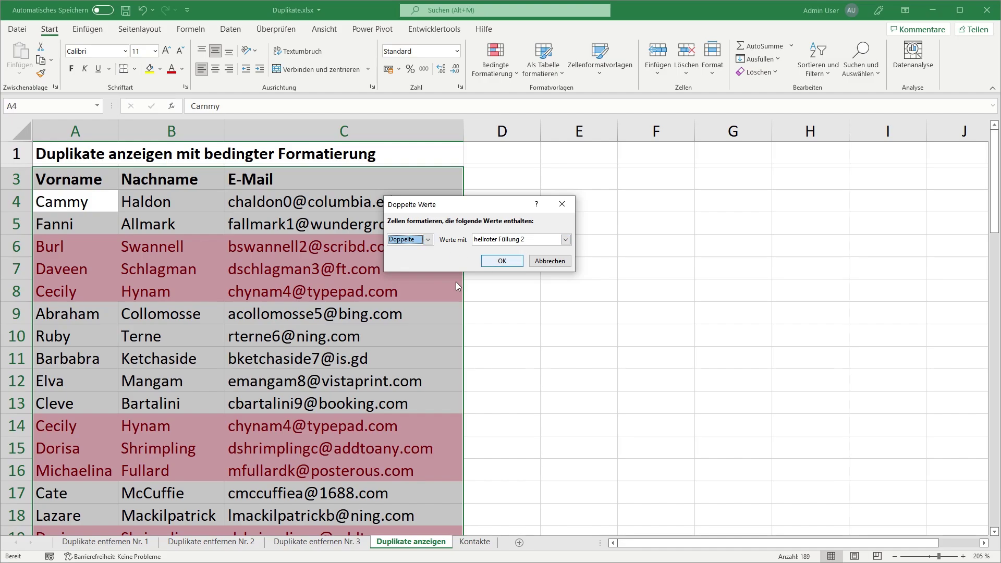
{"action": "left_click", "coordinate": [528, 240]}
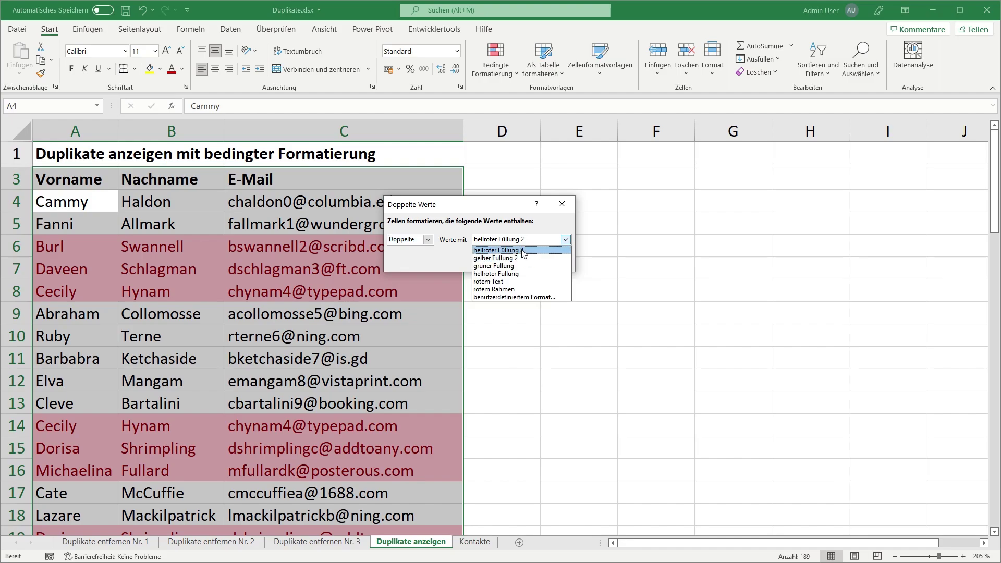
{"action": "left_click", "coordinate": [517, 297]}
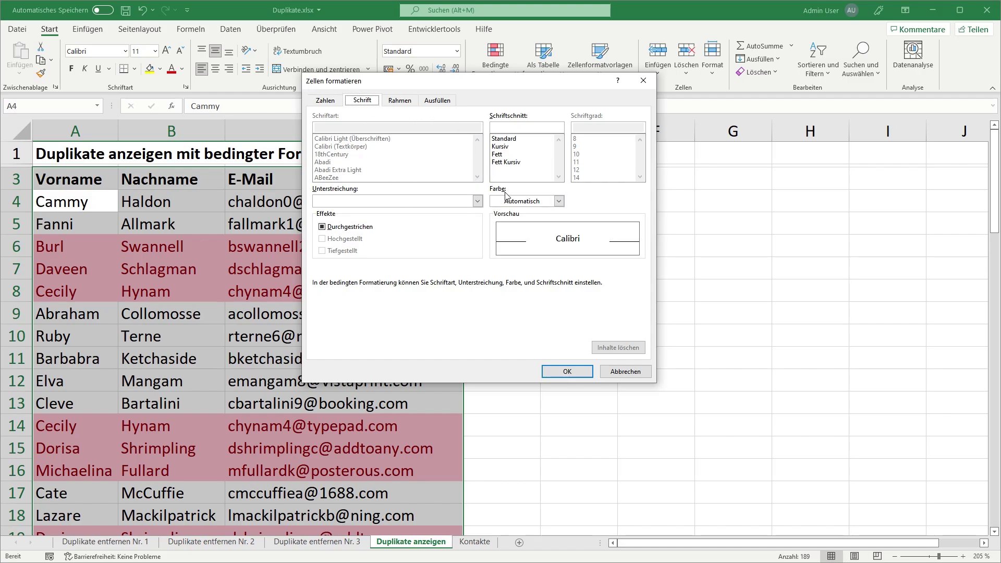
{"action": "left_click", "coordinate": [619, 370]}
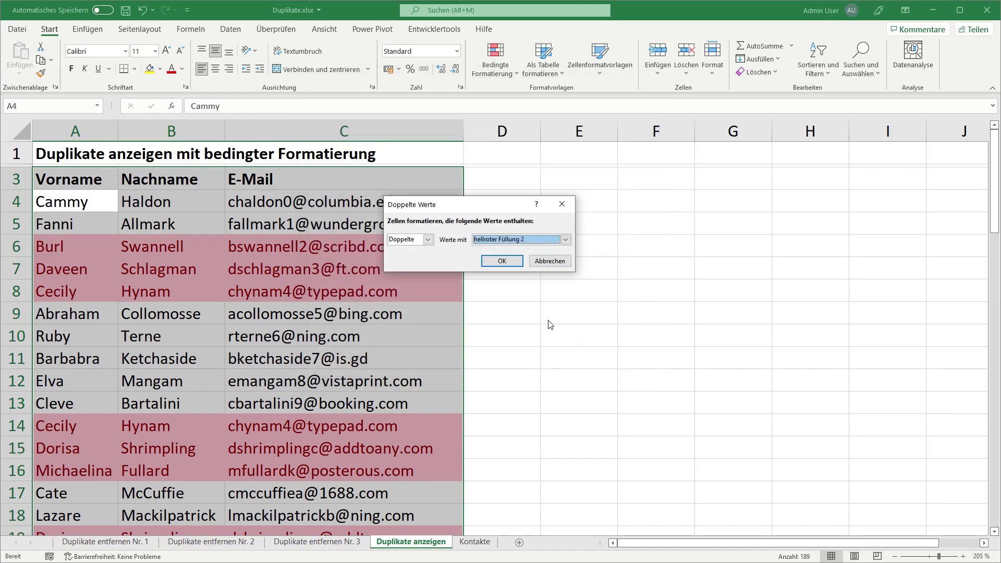
{"action": "left_click", "coordinate": [502, 260]}
{"action": "left_click", "coordinate": [498, 250]}
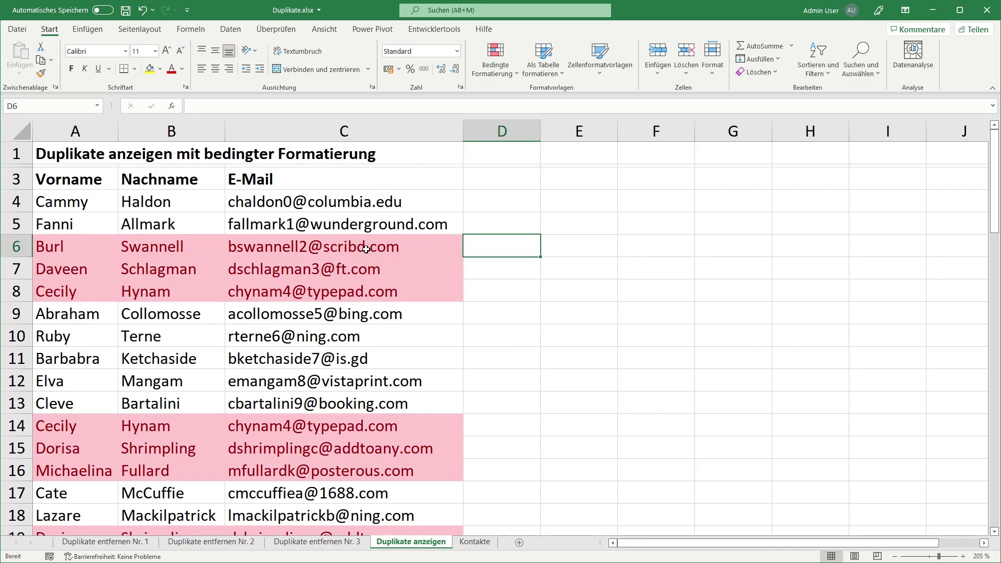
Step: Turn on AutoFilter for the contact table and sort it by Nachname from A to Z
{"action": "scroll", "coordinate": [362, 255], "scroll_direction": "down", "scroll_amount": 2}
{"action": "scroll", "coordinate": [358, 258], "scroll_direction": "up", "scroll_amount": 2}
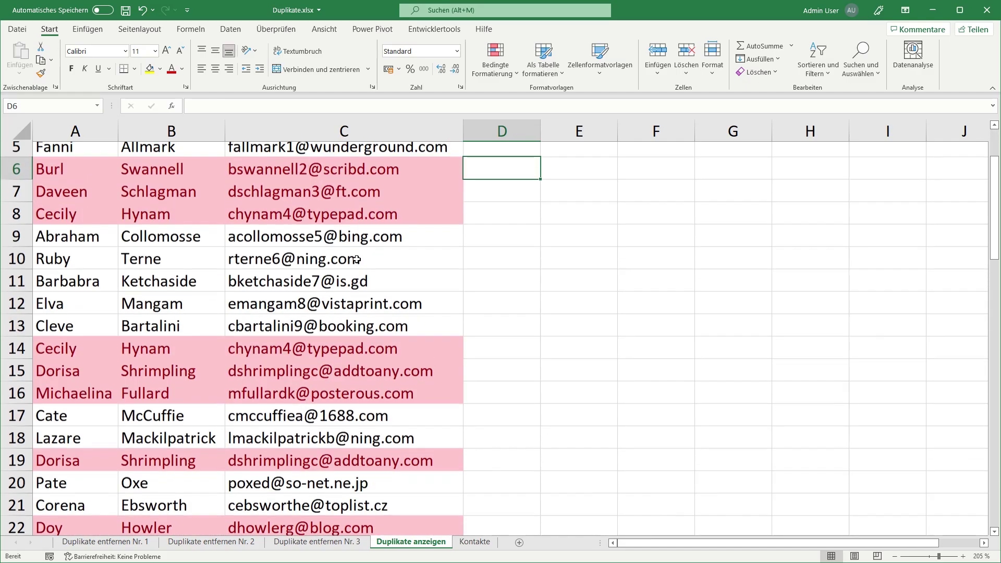
{"action": "left_click", "coordinate": [104, 206]}
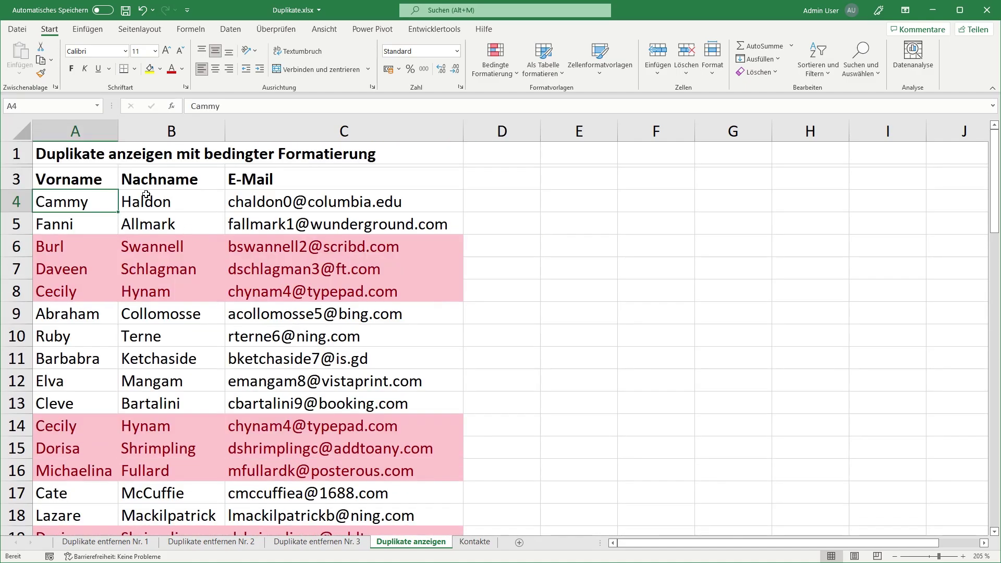
{"action": "left_click", "coordinate": [230, 29]}
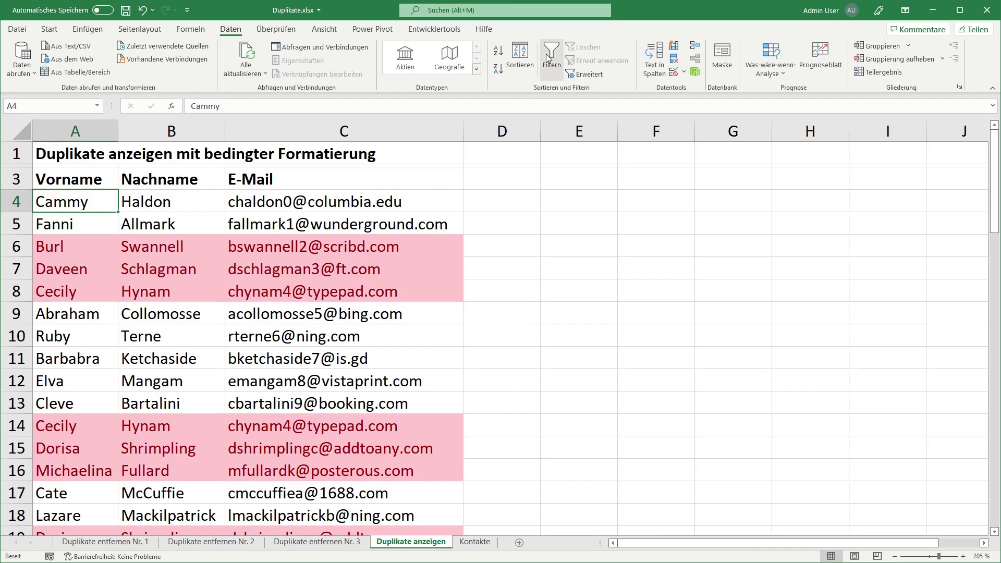
{"action": "left_click", "coordinate": [552, 55]}
{"action": "left_click", "coordinate": [220, 184]}
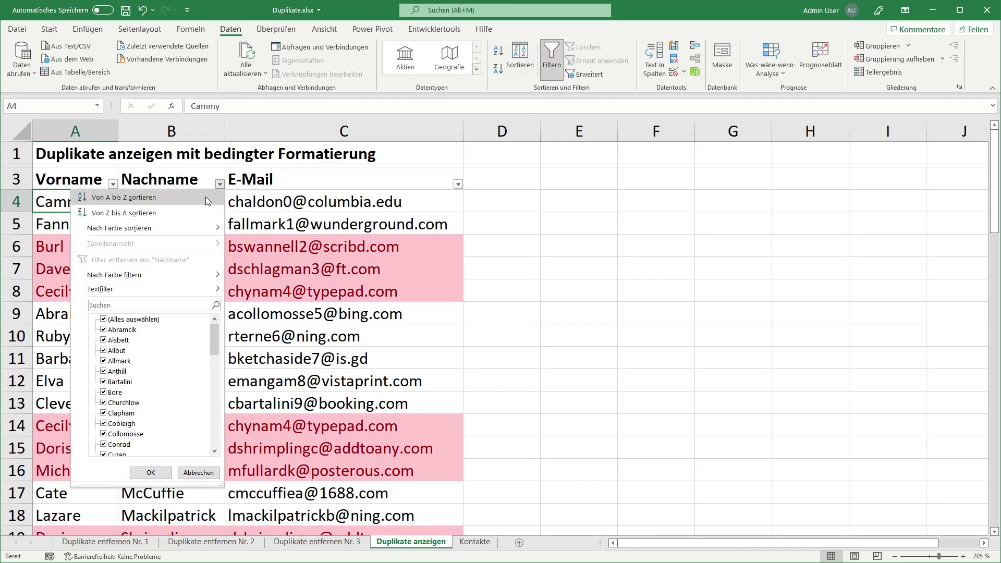
{"action": "left_click", "coordinate": [205, 197]}
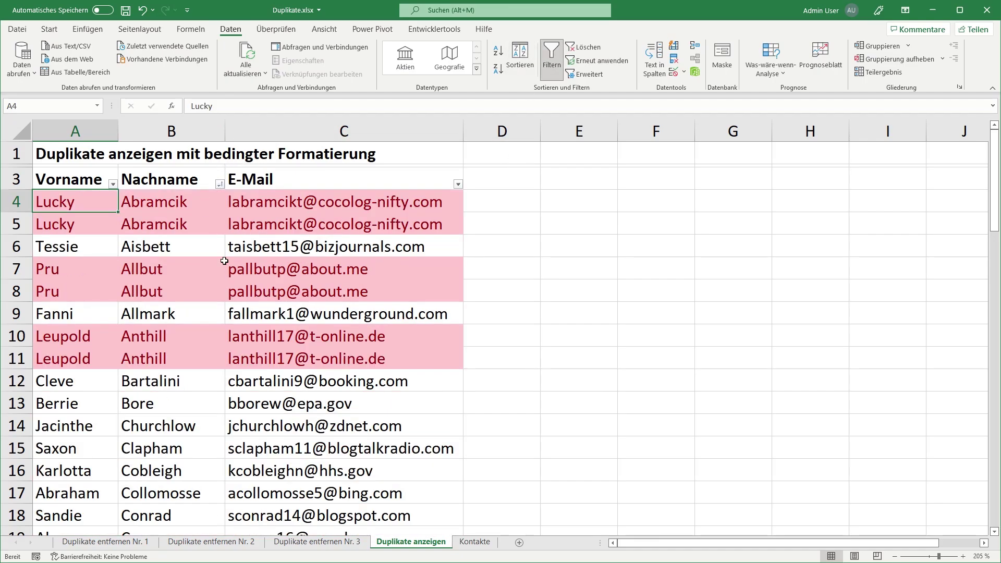